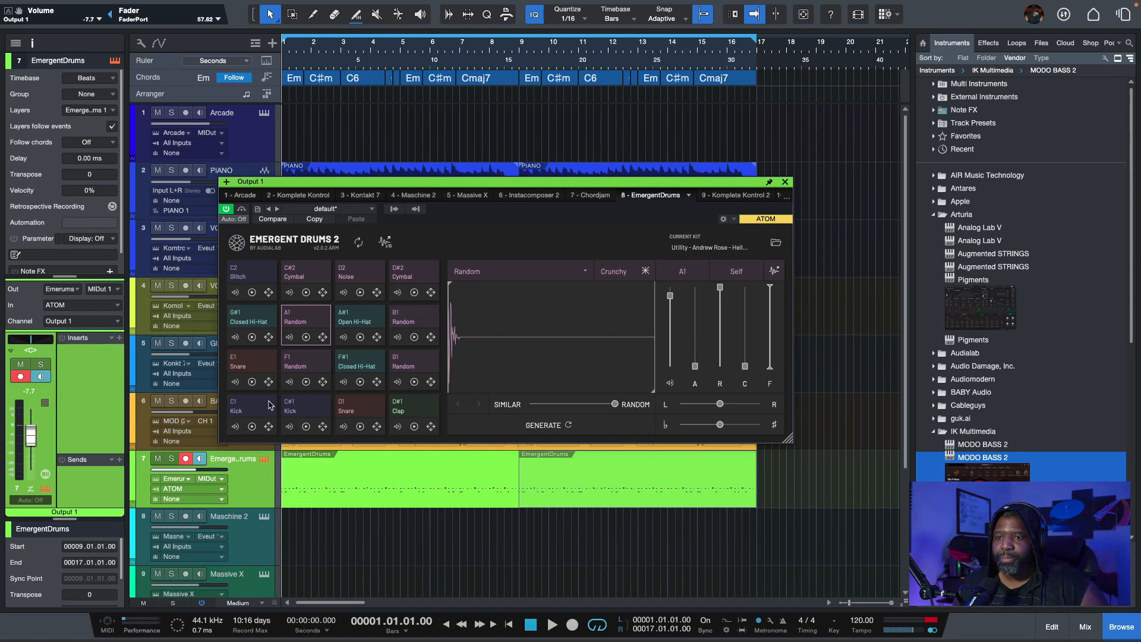
Audition the C1 Kick, G1 Random, B1 Random, D#2 Cymbal and D2 Noise drum pads.
left_click(252, 427)
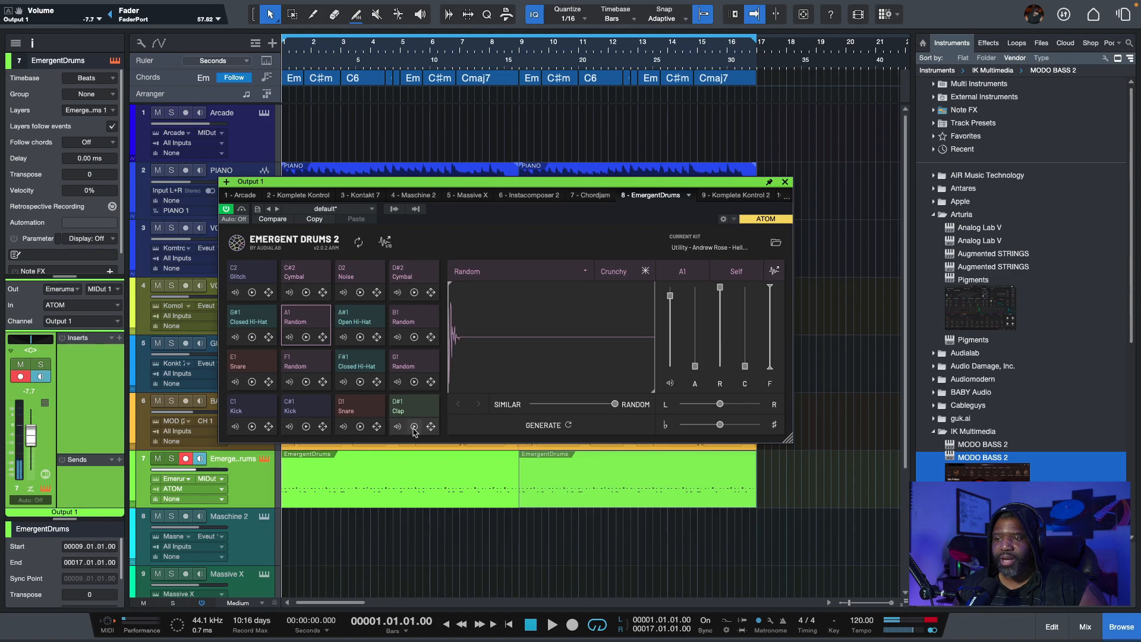
left_click(414, 383)
left_click(414, 382)
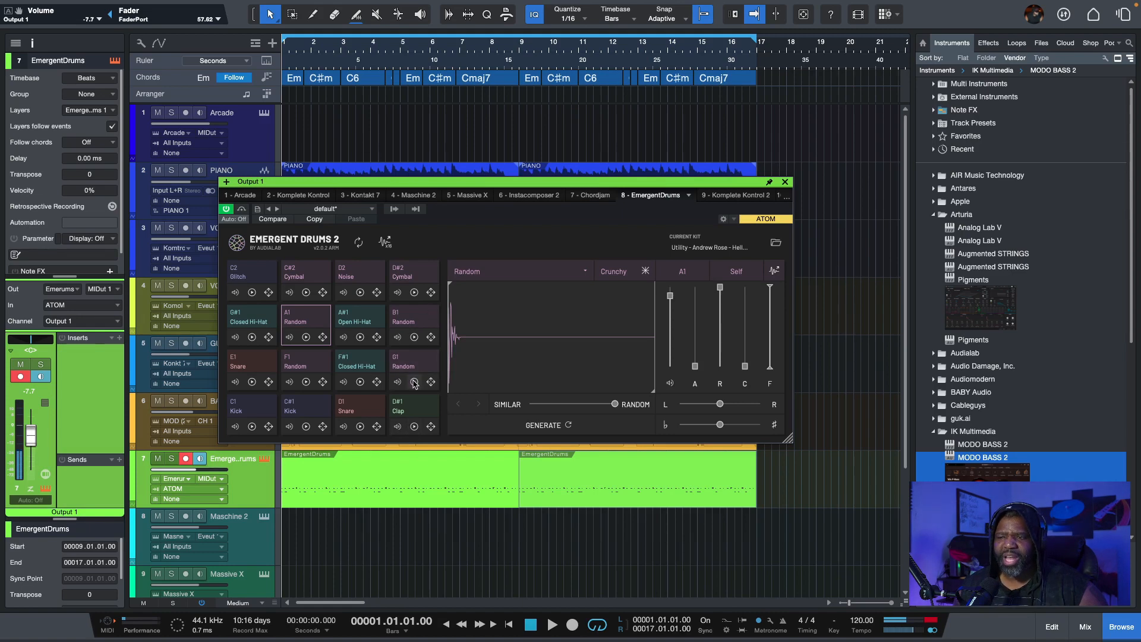
left_click(414, 337)
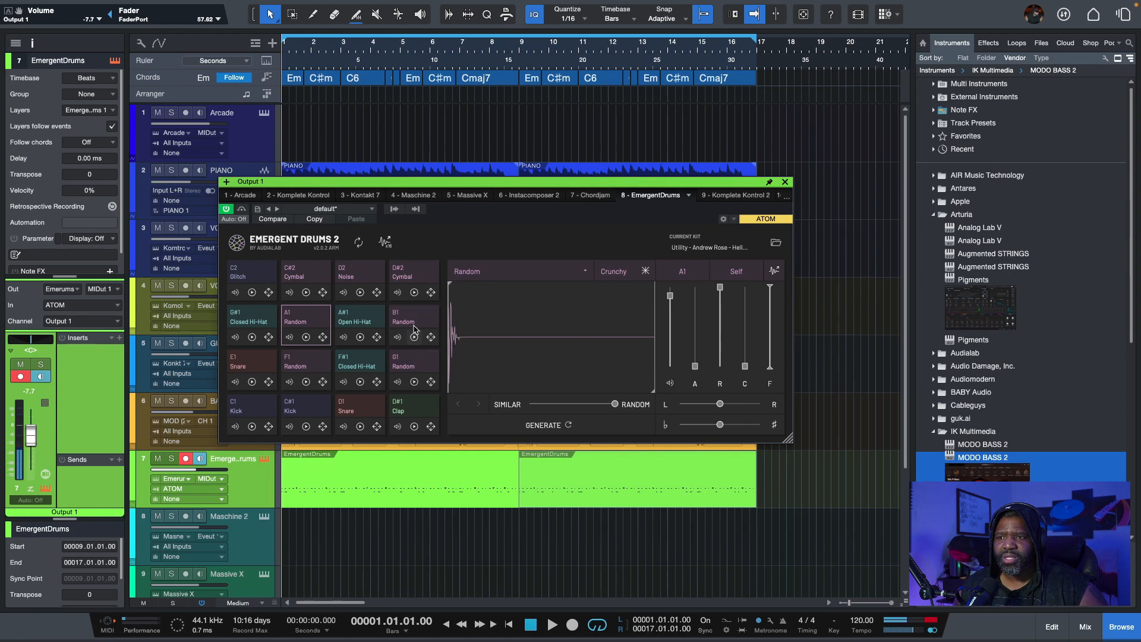
left_click(414, 296)
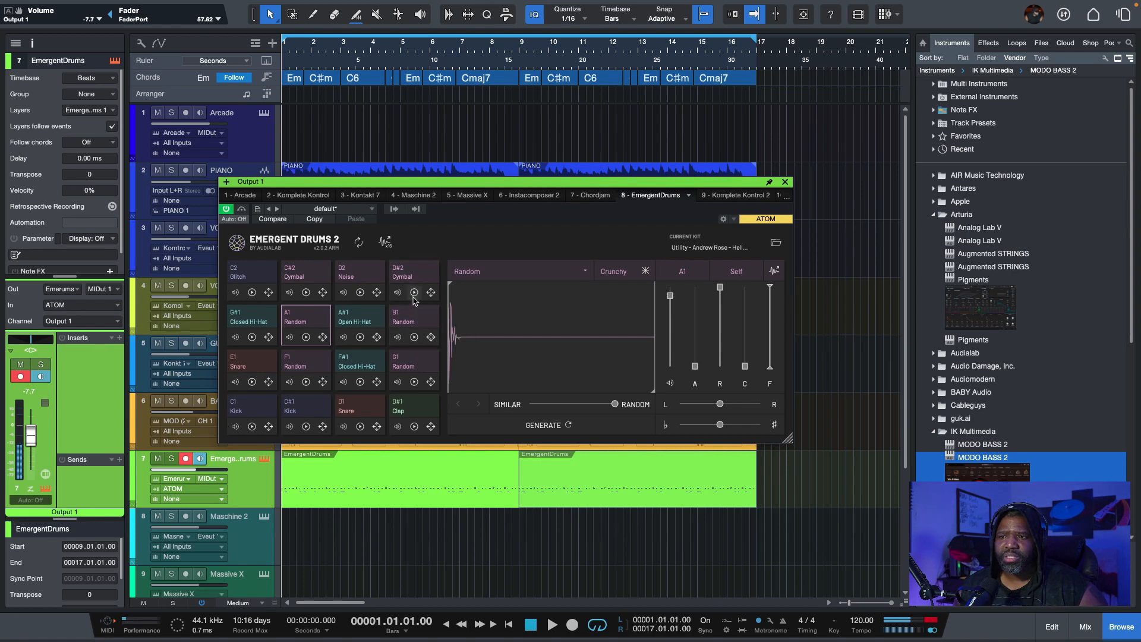
left_click(360, 295)
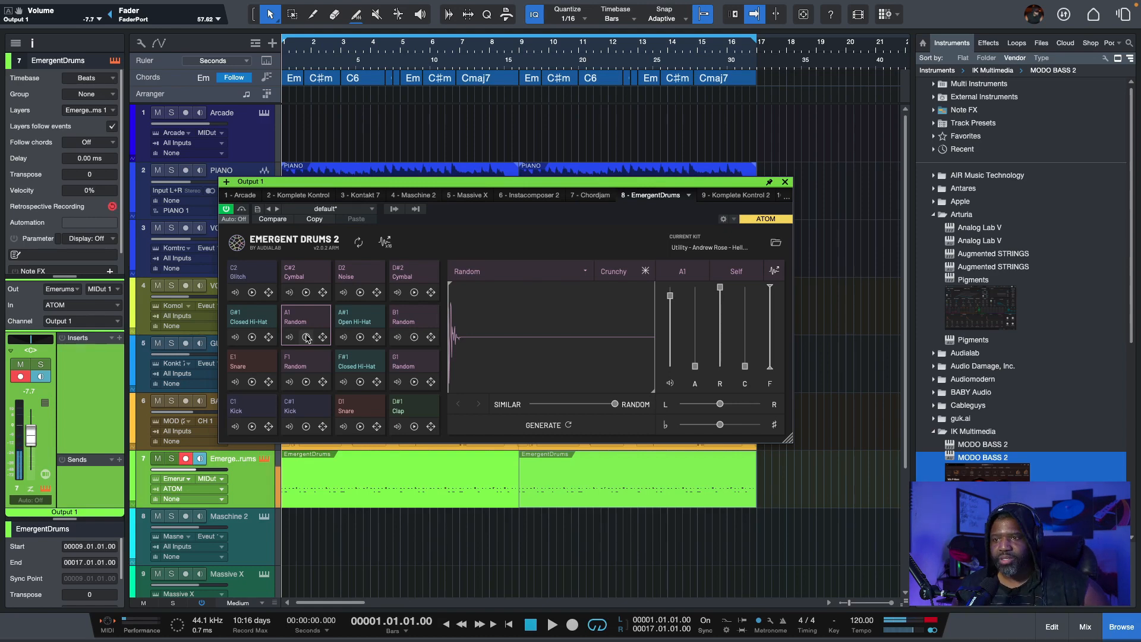
Select the C1 Kick pad, then solo the EmergentDrums track and start playback.
left_click(252, 414)
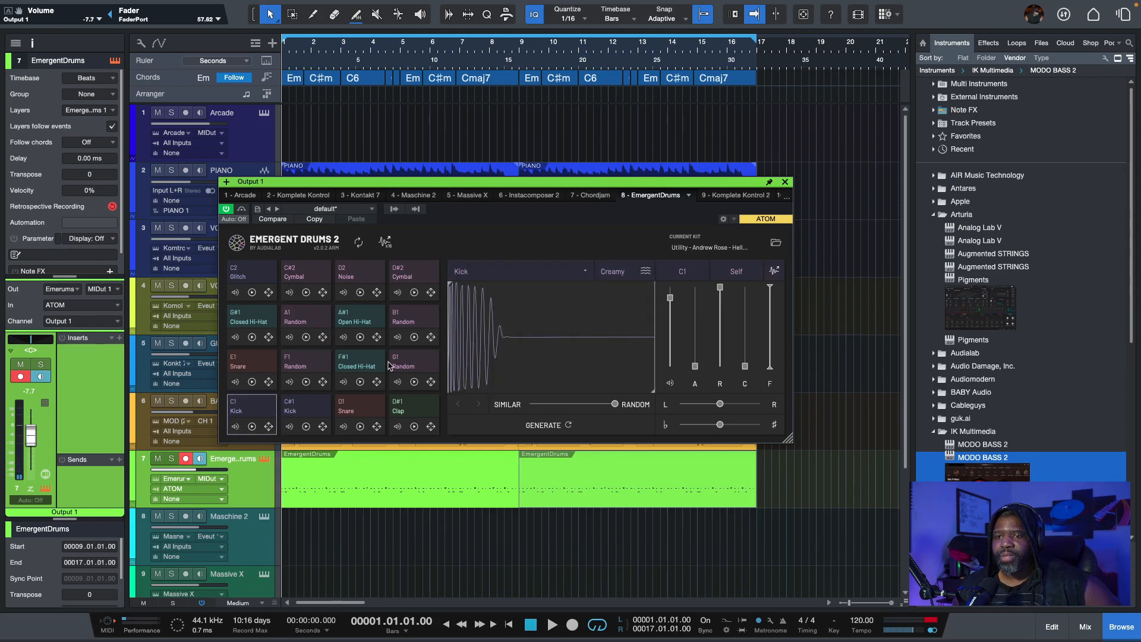
left_click(172, 459)
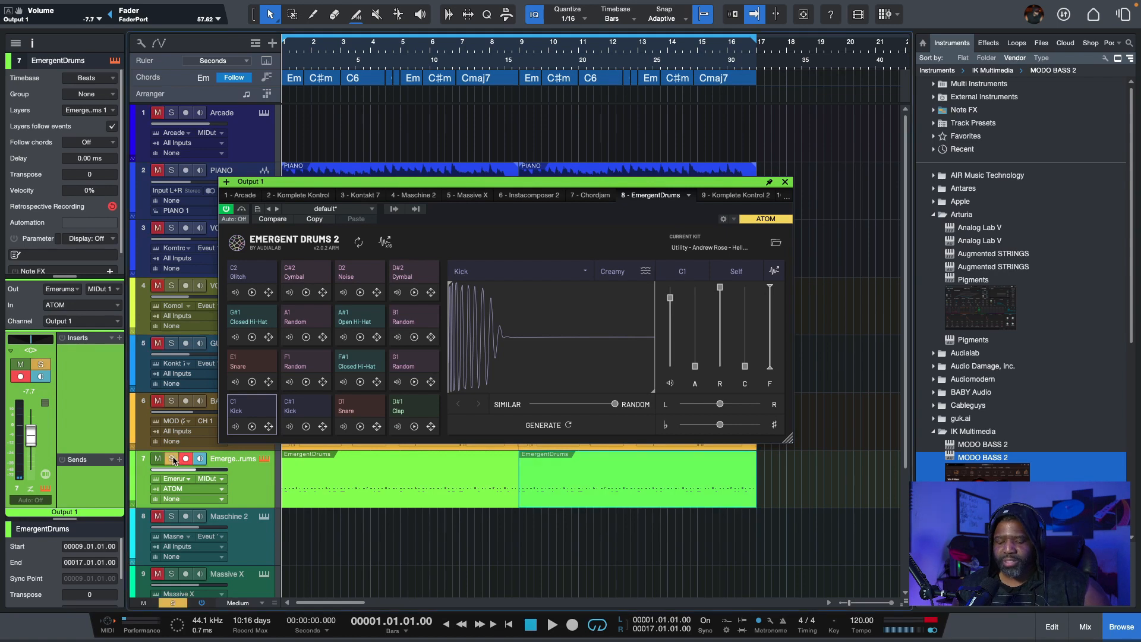
key("space")
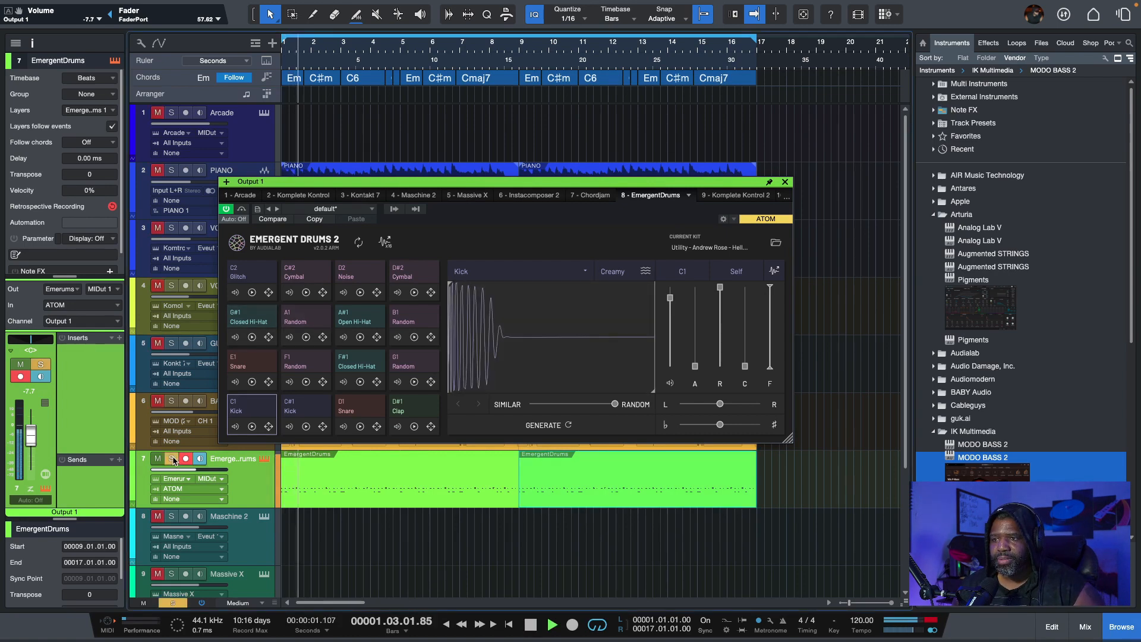
Mute and unmute the C1 Kick pad during playback to compare the beat, and stop playback.
left_click(235, 428)
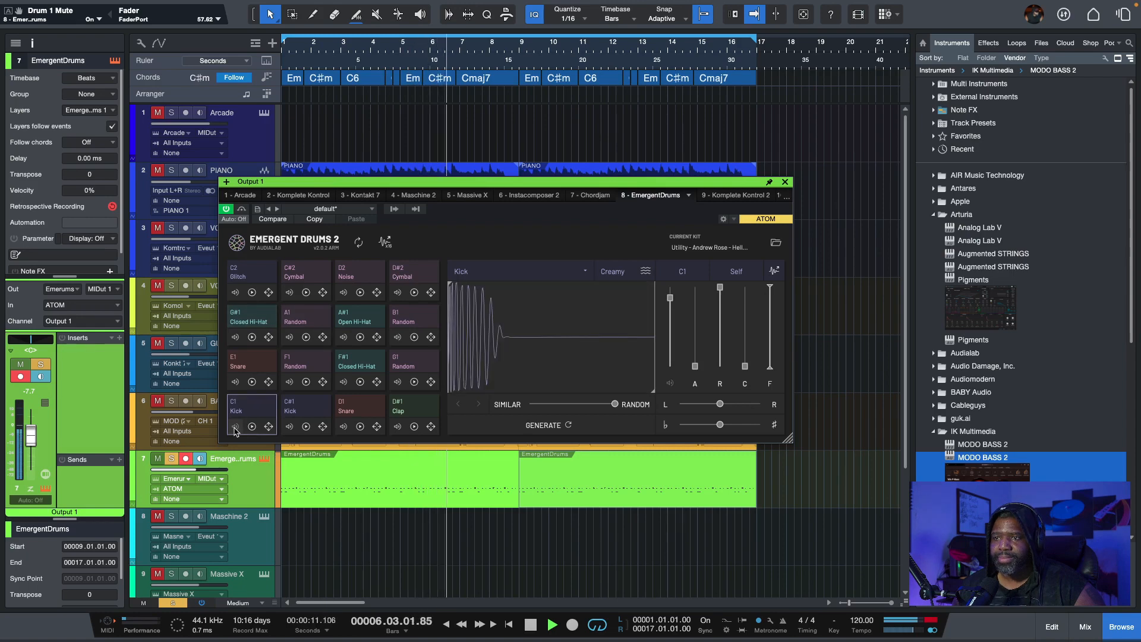
left_click(235, 428)
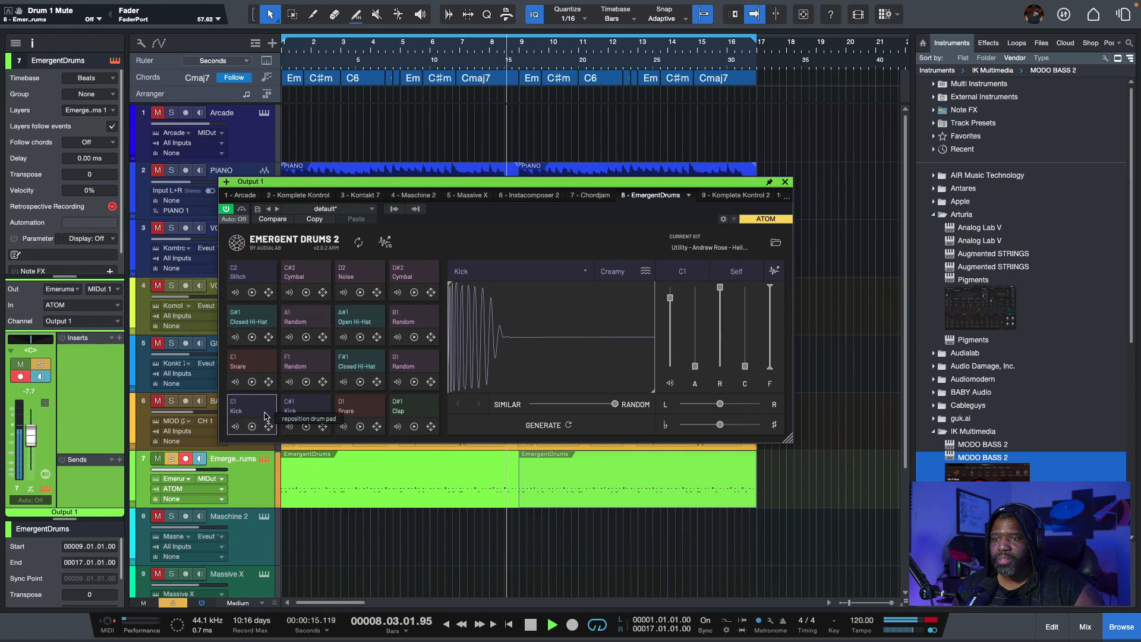
key("space")
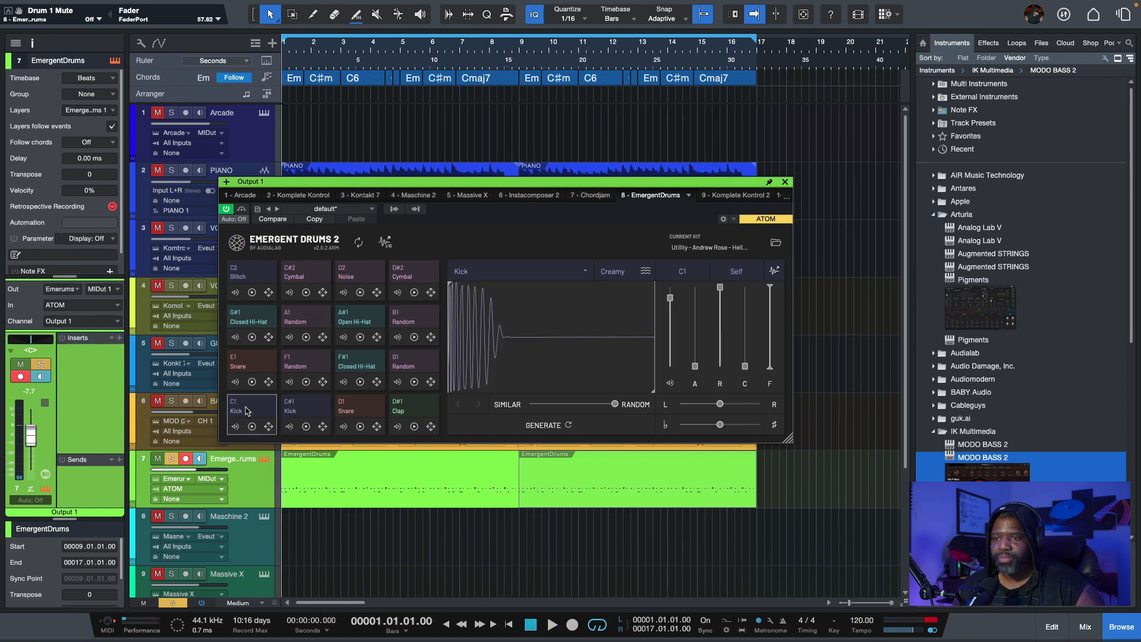
Review the options for regenerating, copying, pasting and locking the C1 Kick pad, and leave them unused.
right_click(252, 410)
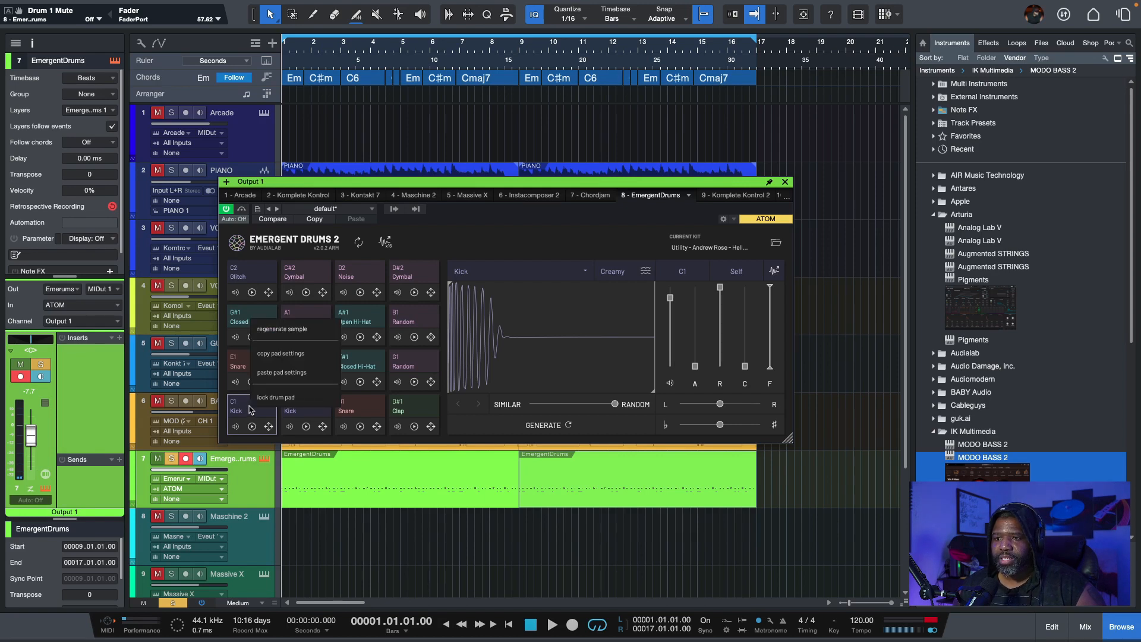
left_click(248, 415)
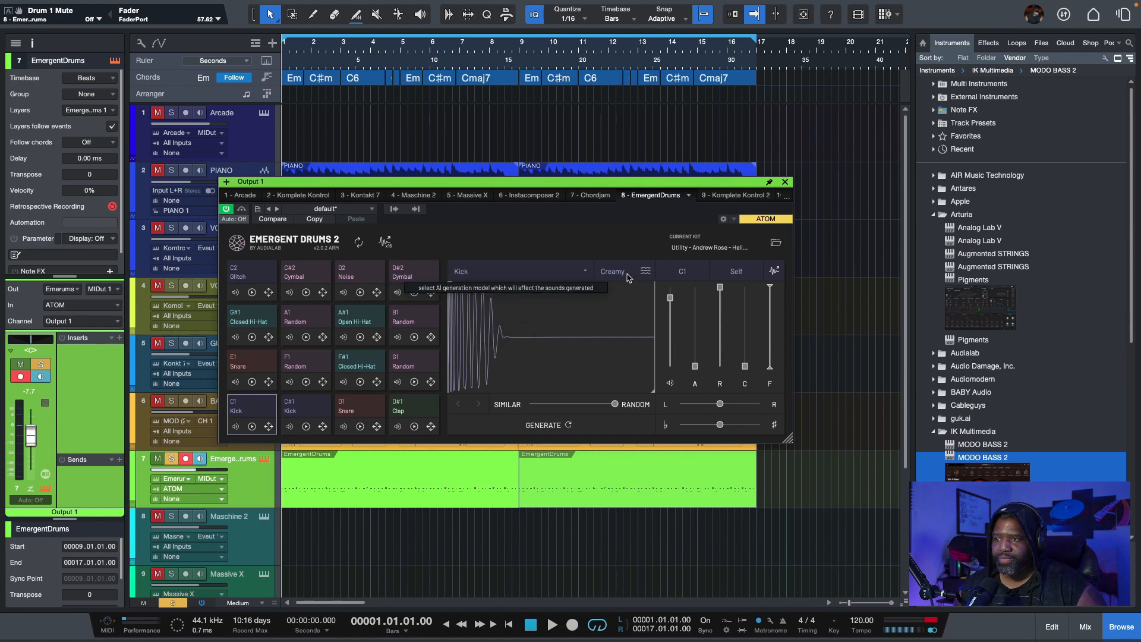
Switch the C1 pad's sound type to Open Hi-Hat and back to Kick, generating a sample each time.
left_click(585, 273)
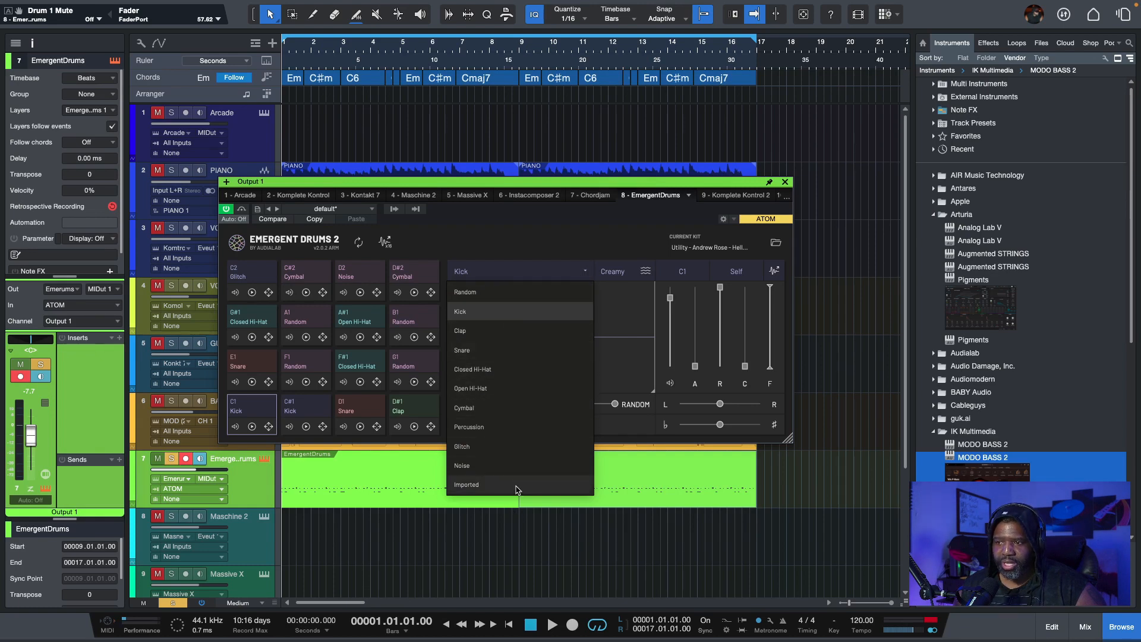
left_click(516, 388)
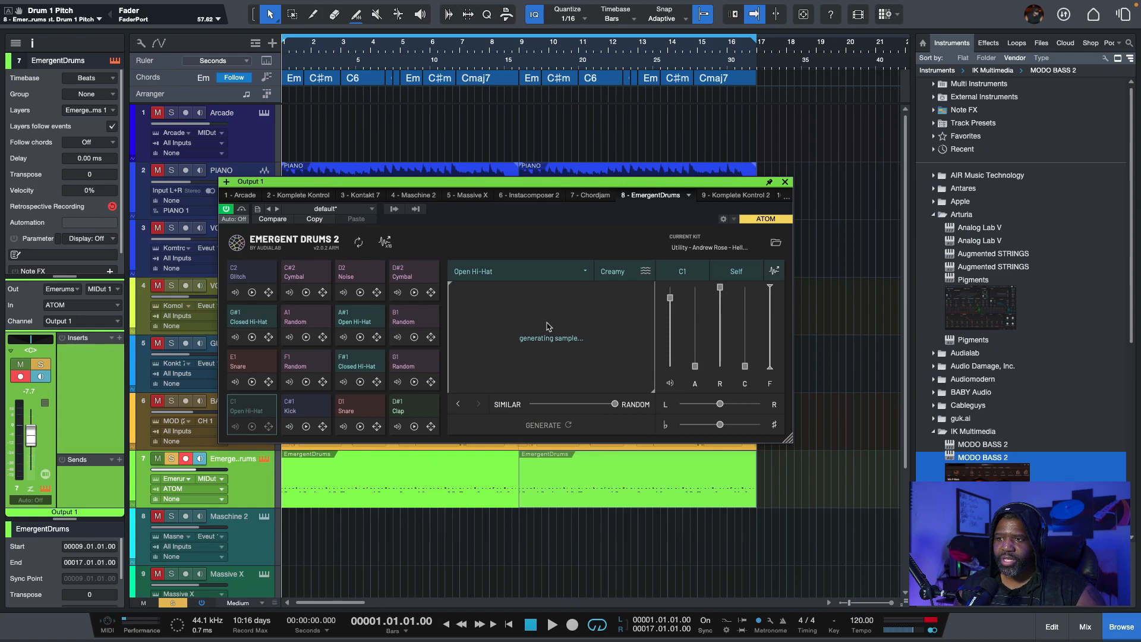
left_click(572, 271)
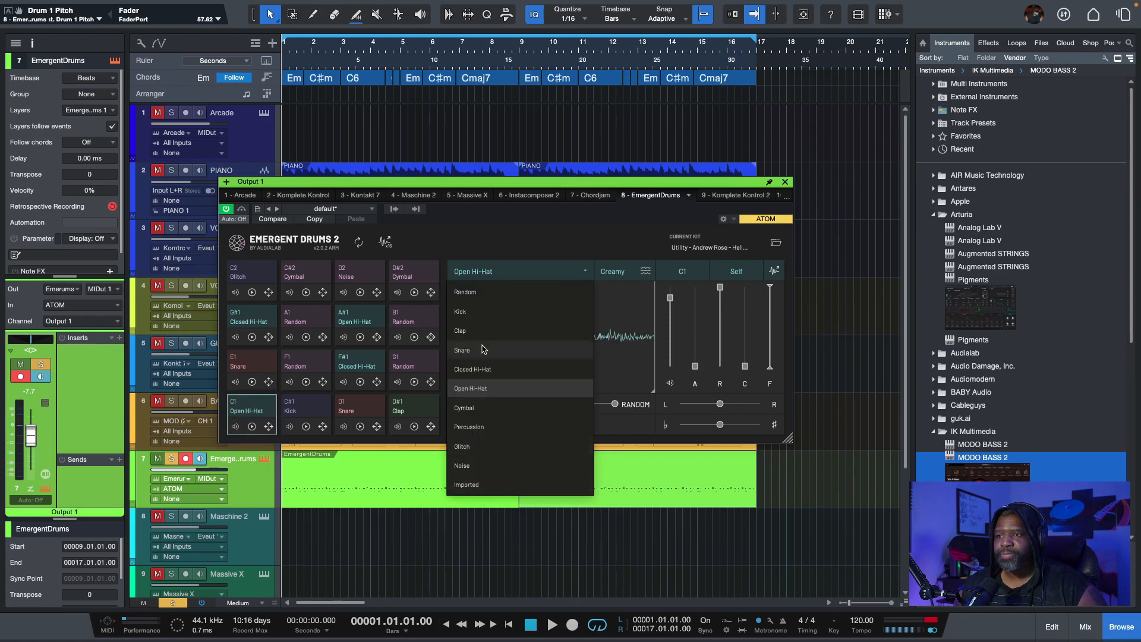
left_click(481, 317)
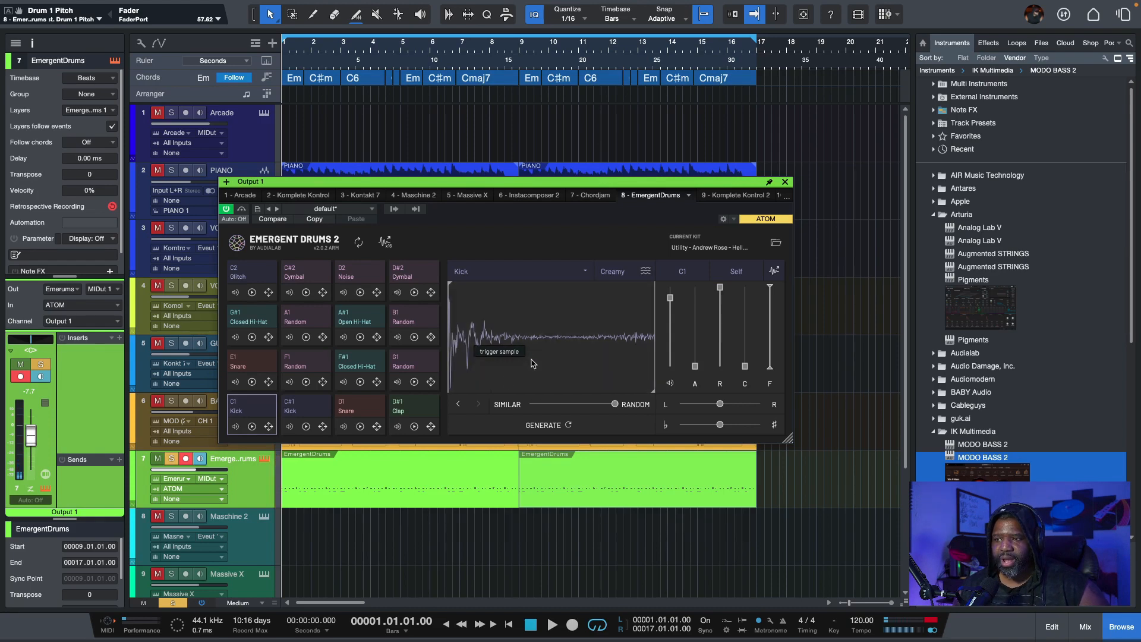
Go back through the C1 pad's generated samples to its original kick.
left_click(462, 407)
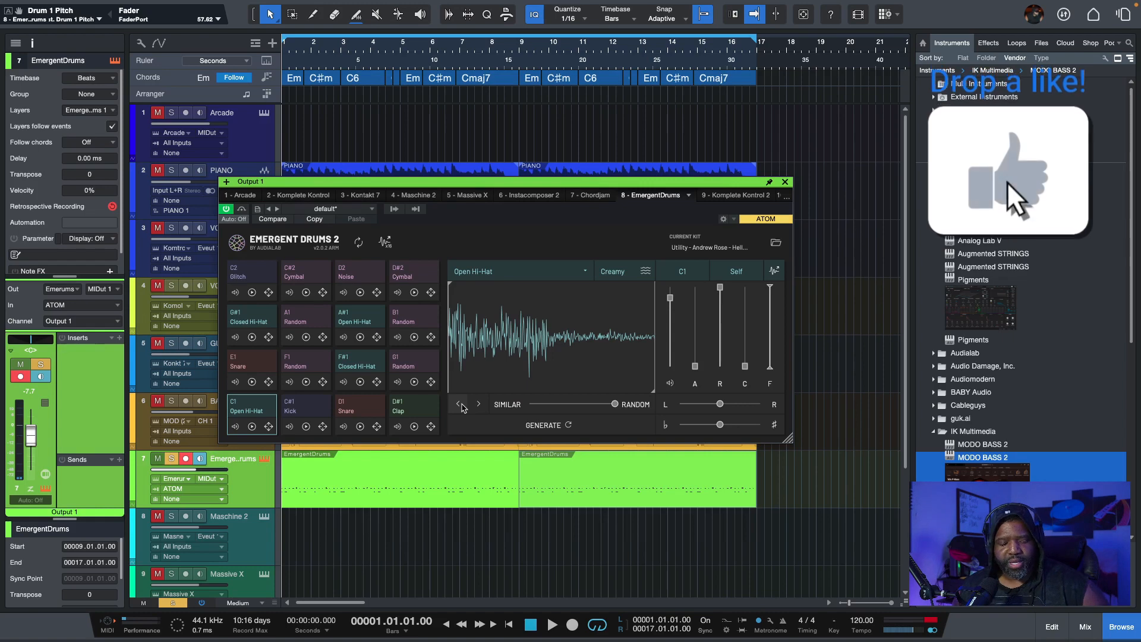
left_click(462, 406)
left_click(462, 407)
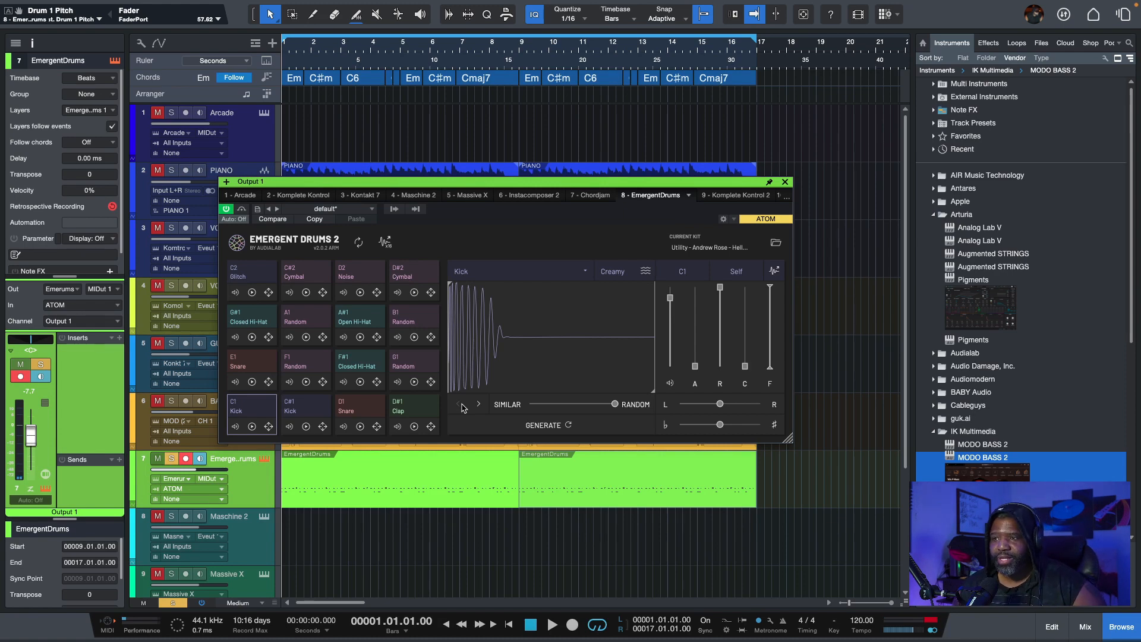
Check the AI model choices, move the C1 kick's variation close to Similar, and generate a new sample.
left_click(629, 277)
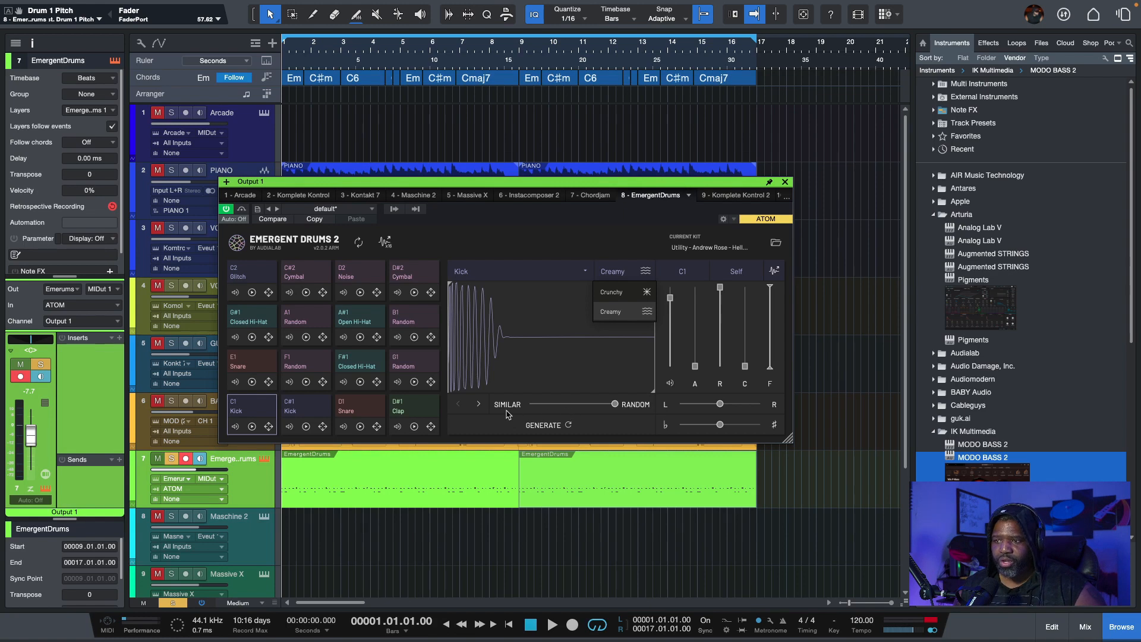
left_click(615, 405)
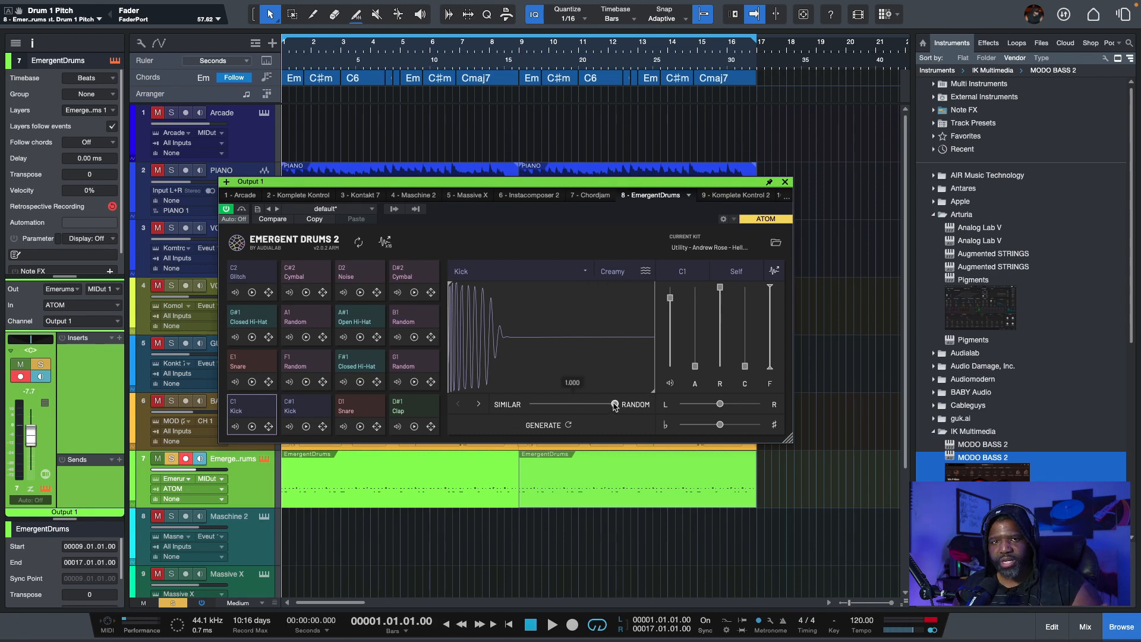
left_click_drag(615, 405, 522, 416)
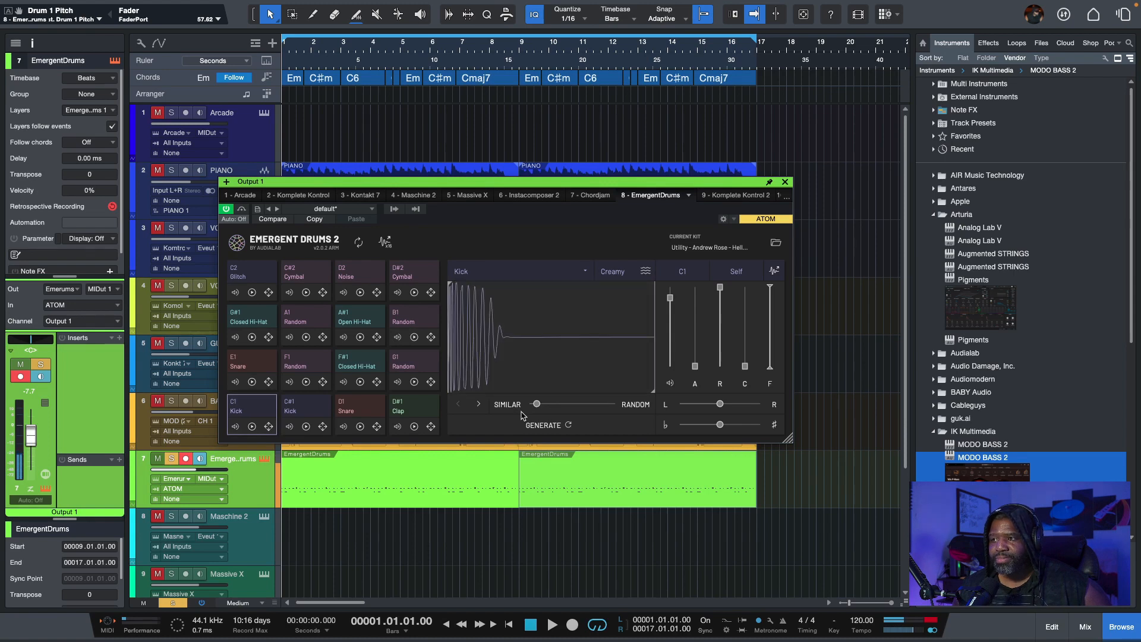
left_click(551, 425)
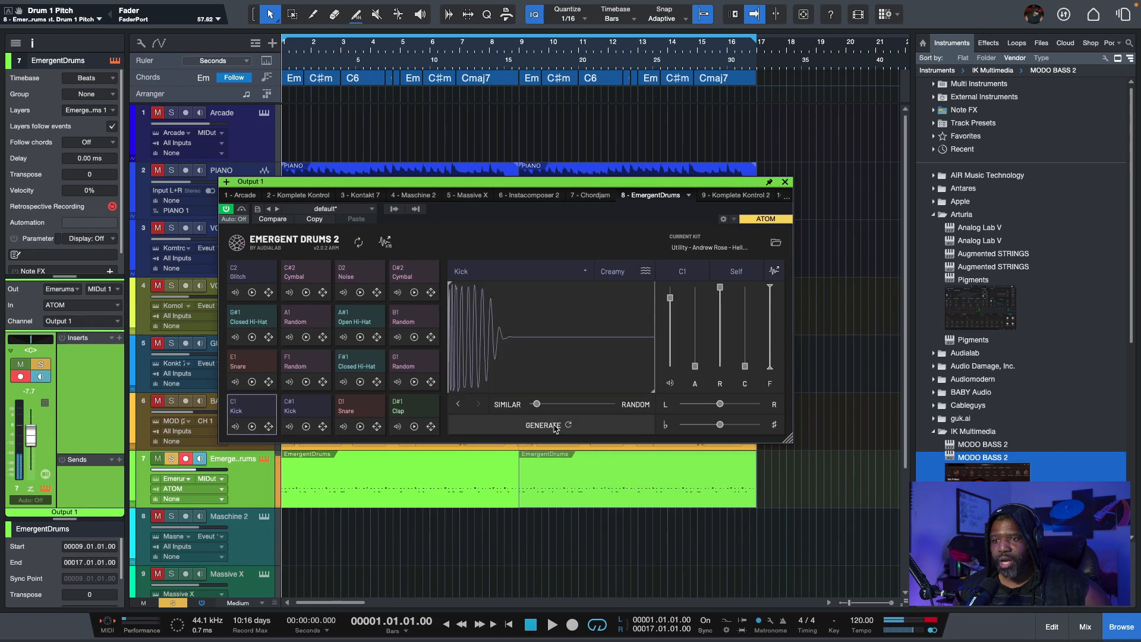
Set the C1 kick's variation amount to 0.802 towards Random and generate another sample.
left_click_drag(537, 404, 615, 408)
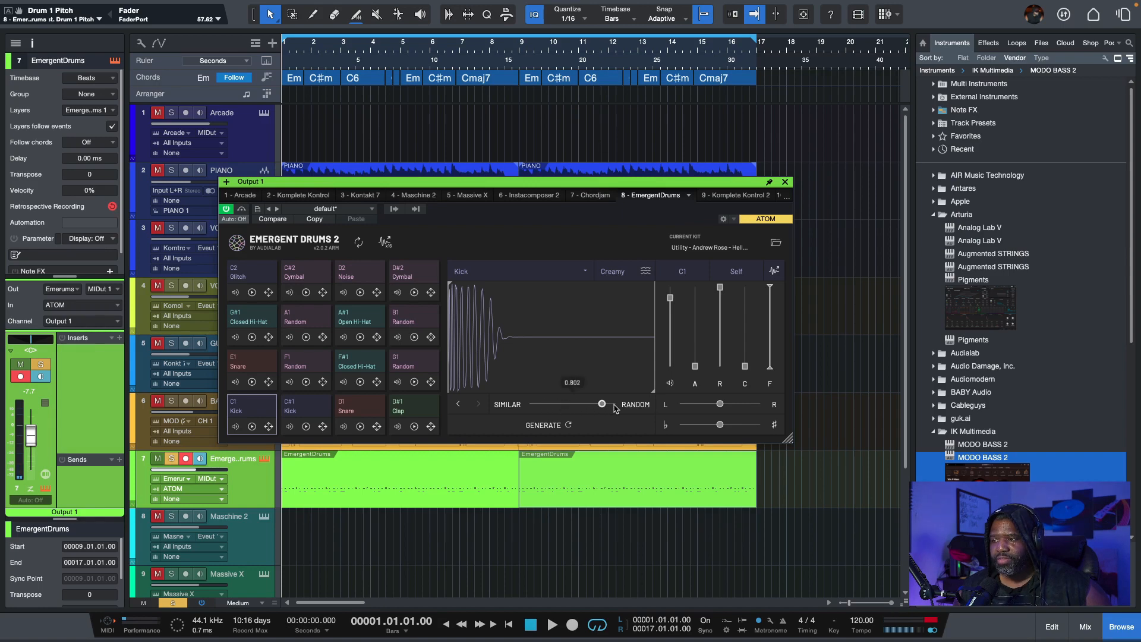
left_click(551, 425)
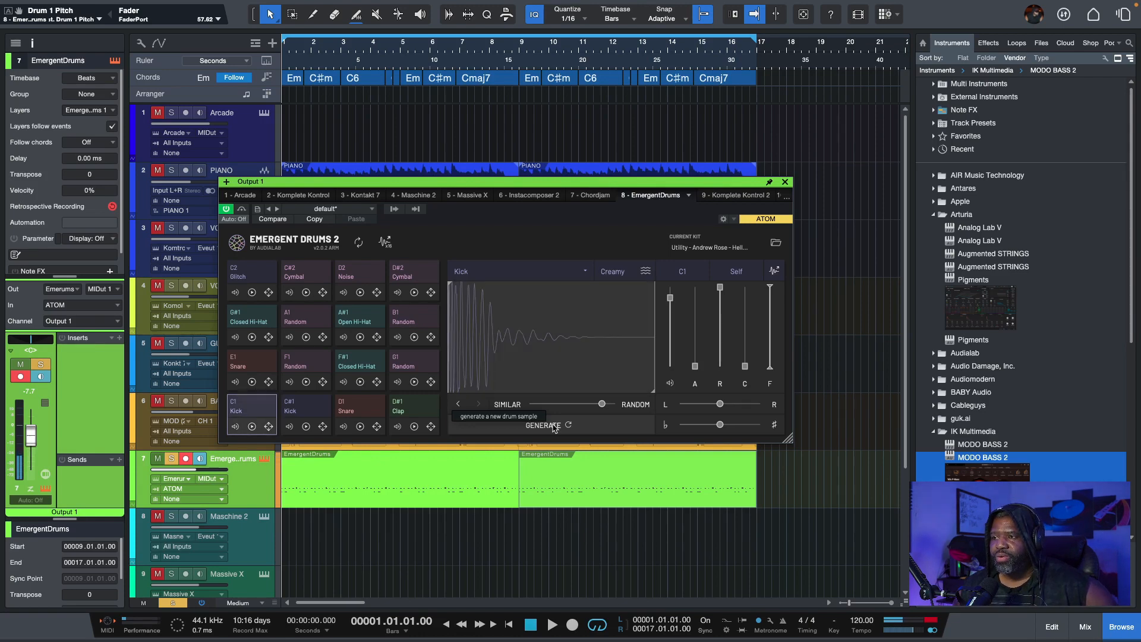
Generate the C1 kick with the Crunchy model and return to the preceding Creamy sample.
left_click(644, 274)
left_click(626, 291)
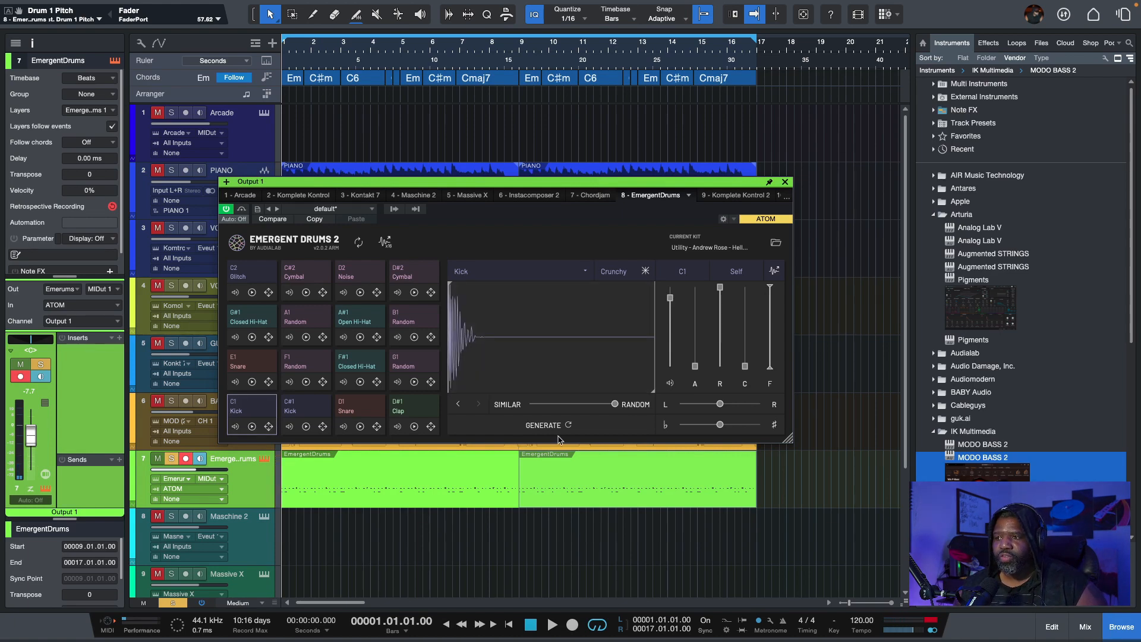
left_click(459, 405)
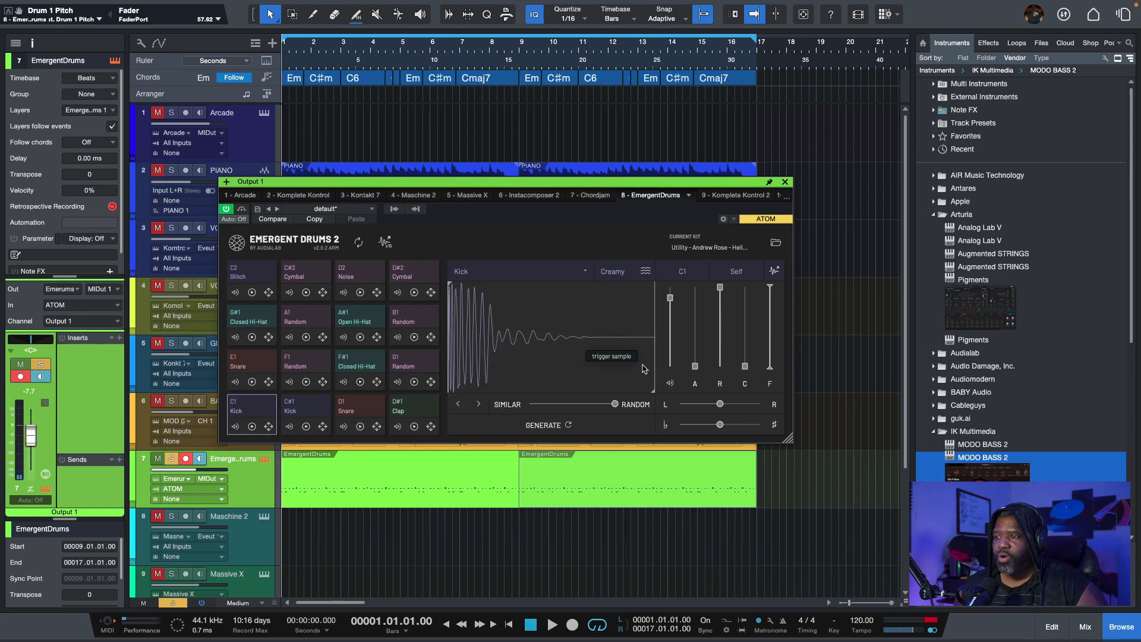
Try out the end and start trim points of the C1 kick sample, leaving the full sample in use.
mouse_move(653, 371)
left_mouse_down()
mouse_move(467, 362)
mouse_move(698, 372)
left_mouse_up()
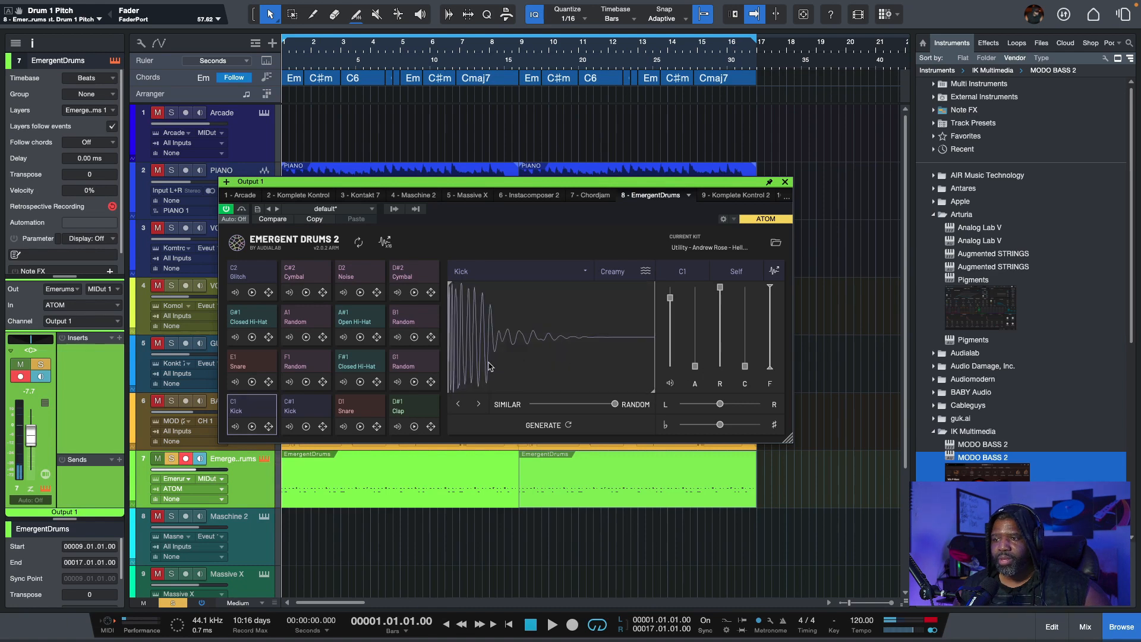
mouse_move(450, 359)
left_mouse_down()
mouse_move(510, 357)
mouse_move(428, 359)
left_mouse_up()
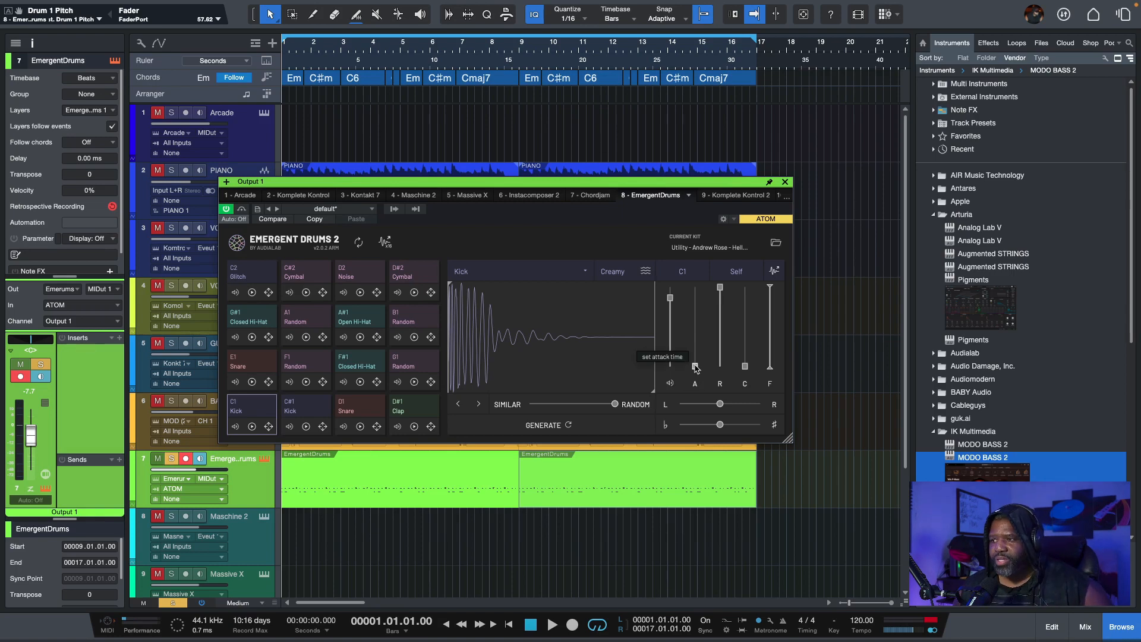
Try the C1 kick's attack and release times, returning attack to its minimum and release to 10.0 s.
mouse_move(696, 367)
left_mouse_down()
mouse_move(697, 306)
mouse_move(697, 370)
left_mouse_up()
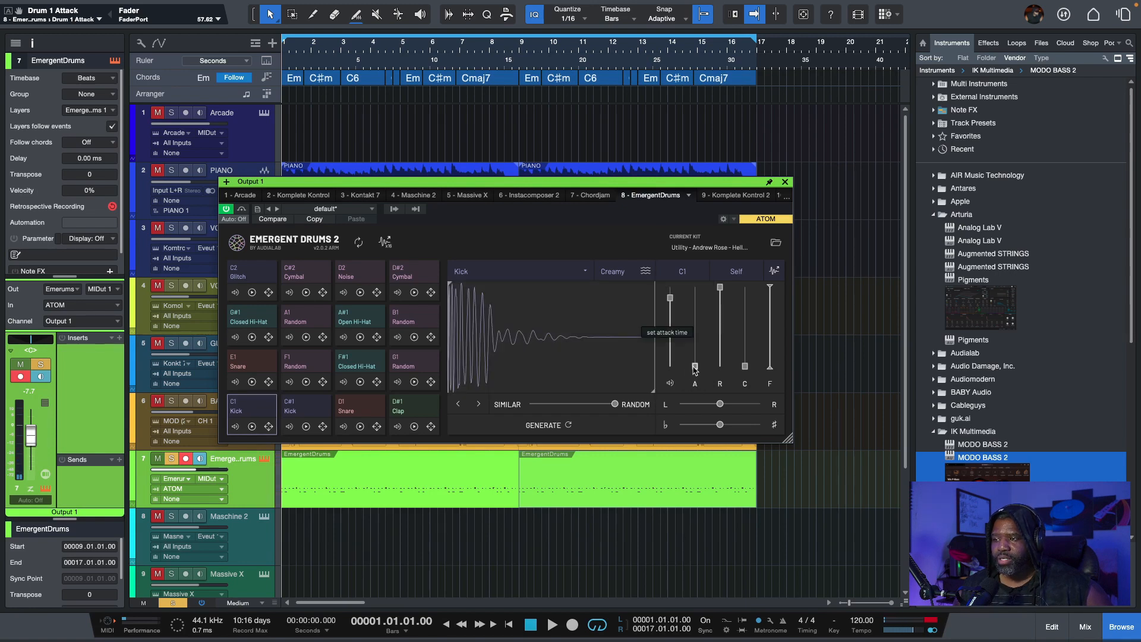
left_click_drag(695, 369, 700, 419)
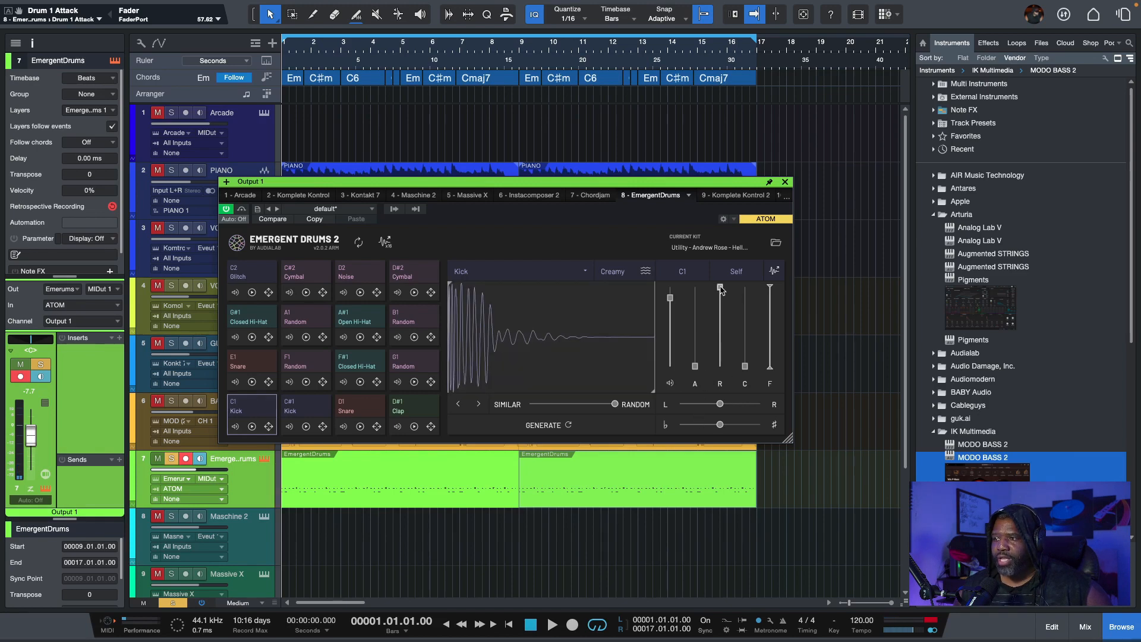
mouse_move(722, 290)
left_mouse_down()
mouse_move(724, 371)
mouse_move(721, 286)
left_mouse_up()
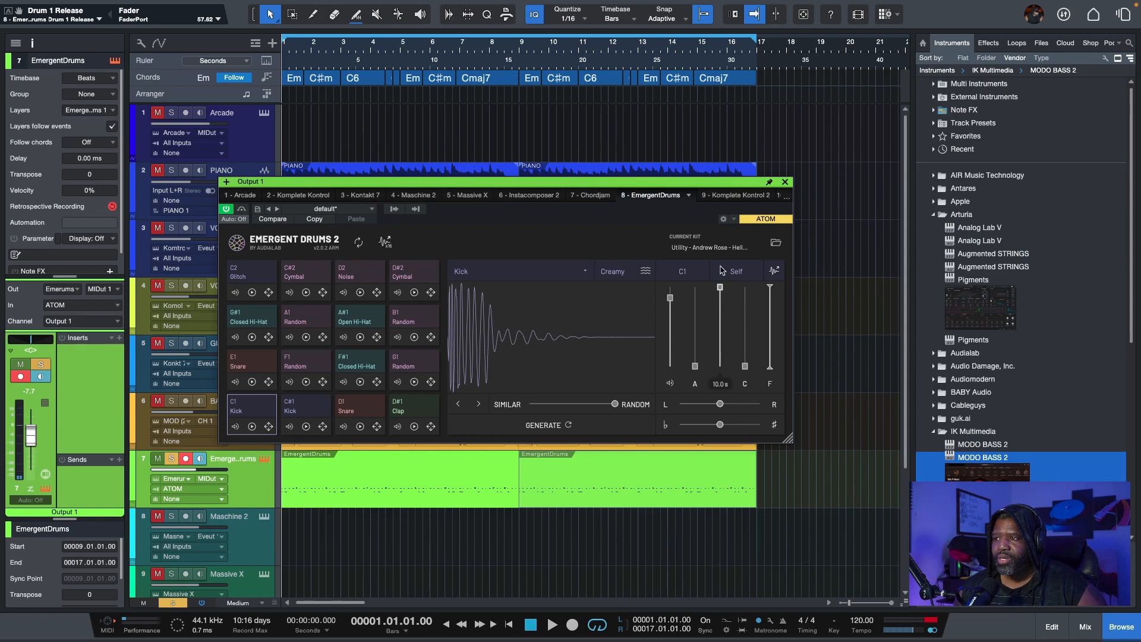
Raise the C1 kick's clip amount to 21.5 dB and bring it back down to its minimum.
left_click(746, 367)
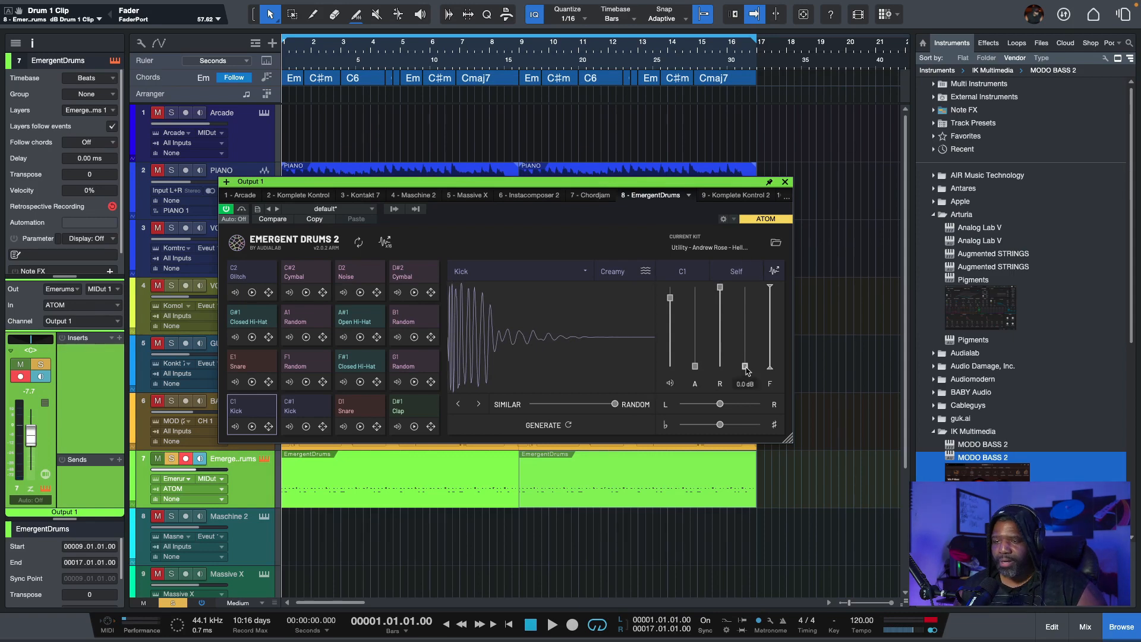
left_click_drag(746, 367, 747, 309)
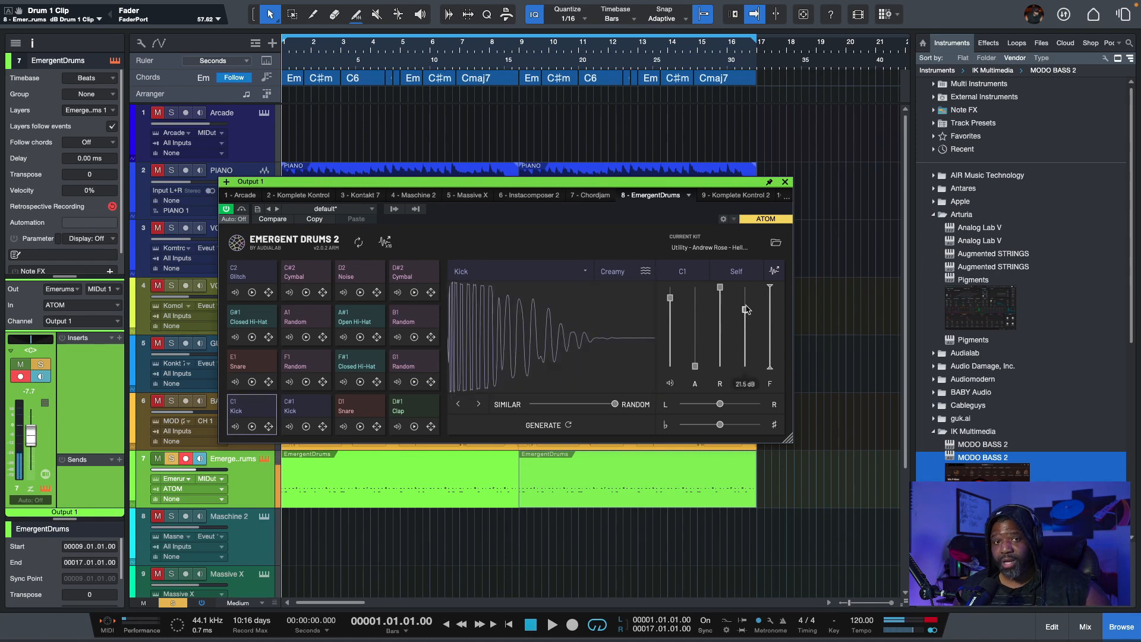
left_click_drag(747, 309, 771, 367)
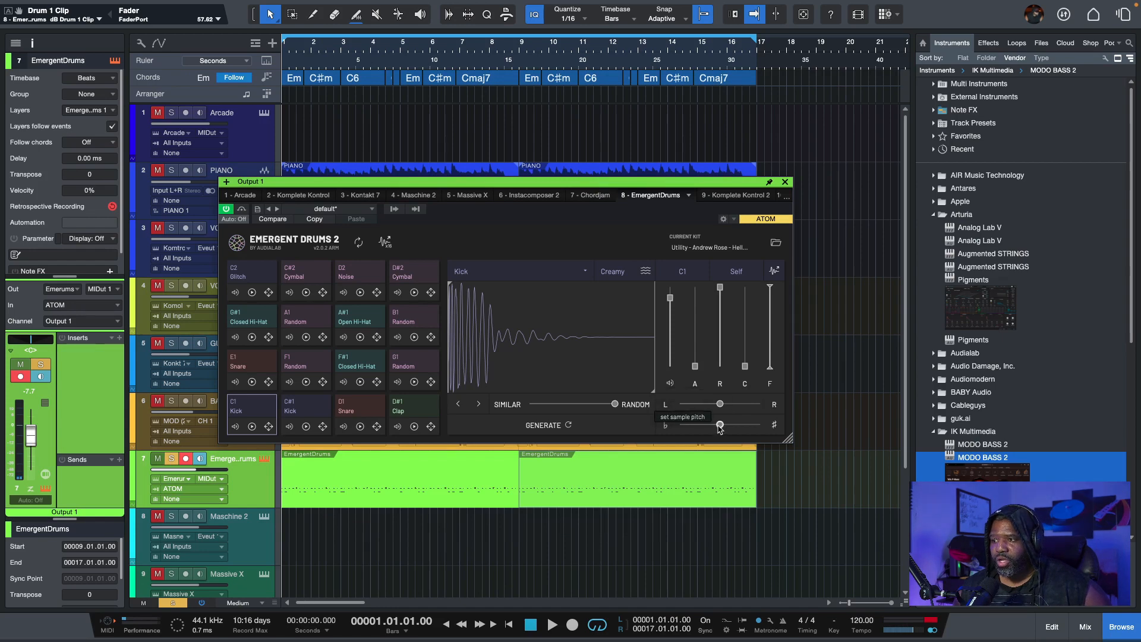
Raise the C1 kick's pitch slightly and shrink the Emergent Drums 2 window.
mouse_move(720, 426)
left_mouse_down()
mouse_move(679, 426)
mouse_move(756, 426)
mouse_move(702, 425)
mouse_move(722, 424)
left_mouse_up()
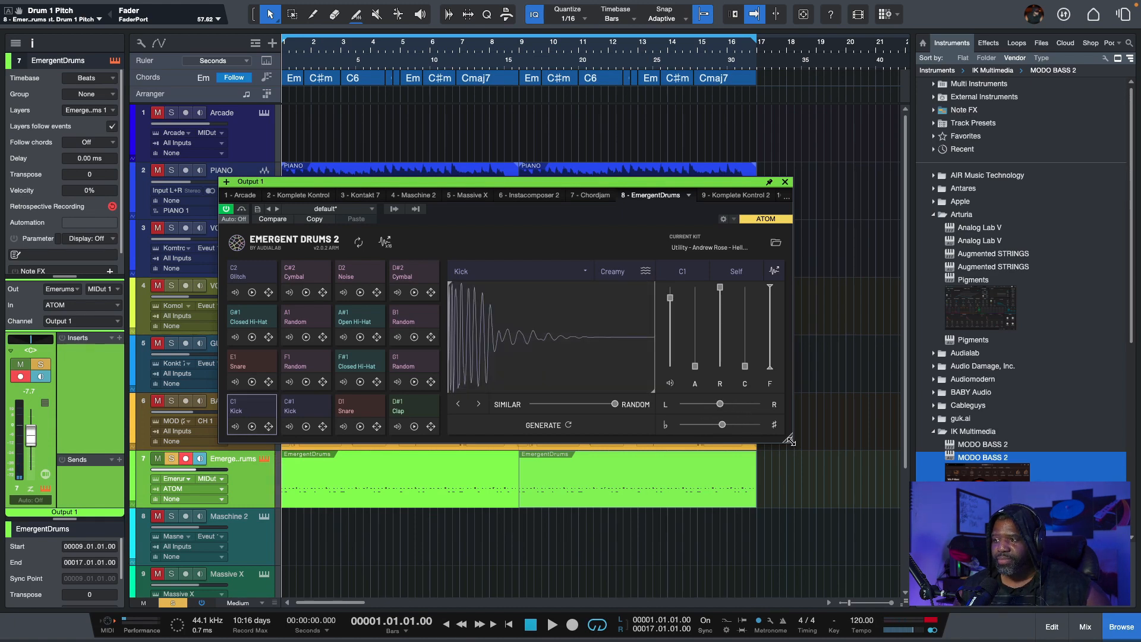
left_click_drag(789, 440, 731, 473)
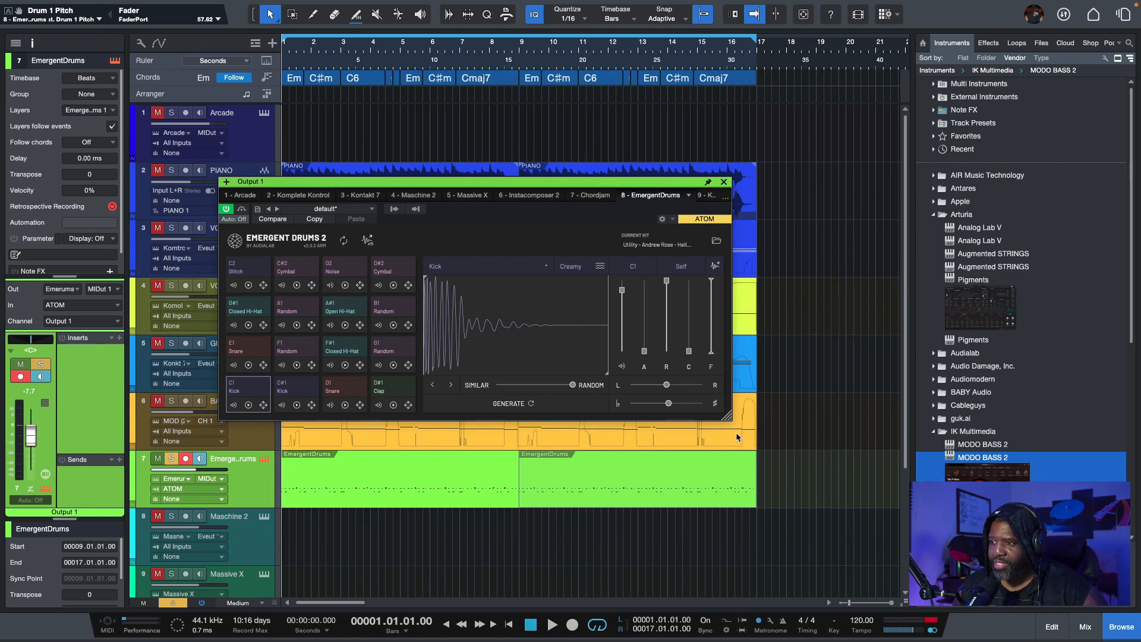
left_click_drag(729, 416, 709, 409)
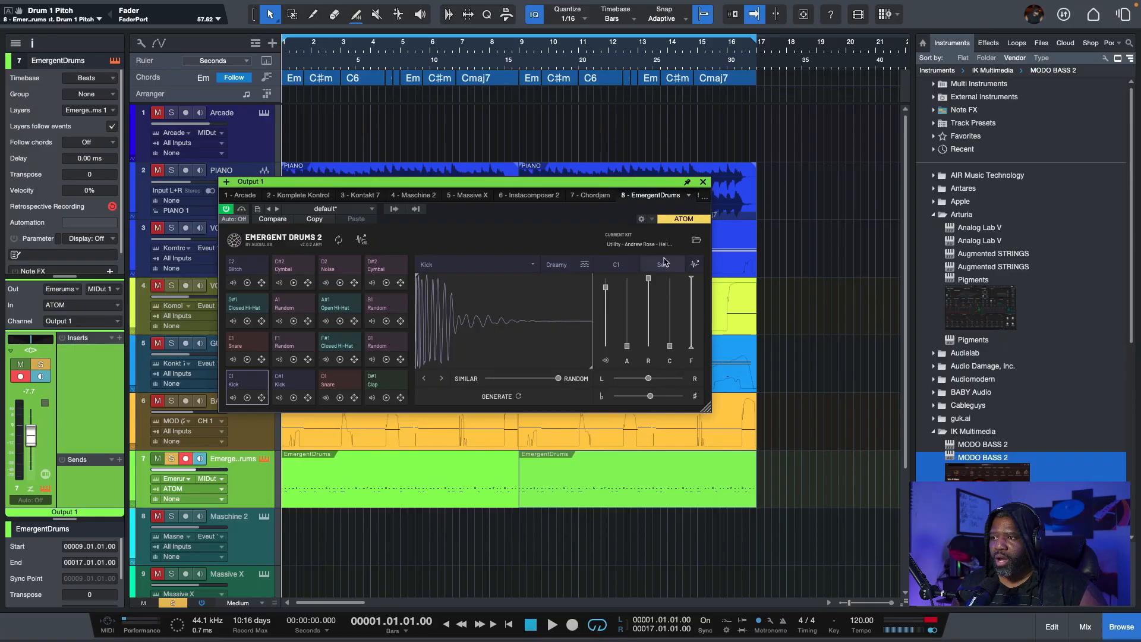
Look through the C1 kick's choke group options, leaving Self selected.
left_click(664, 264)
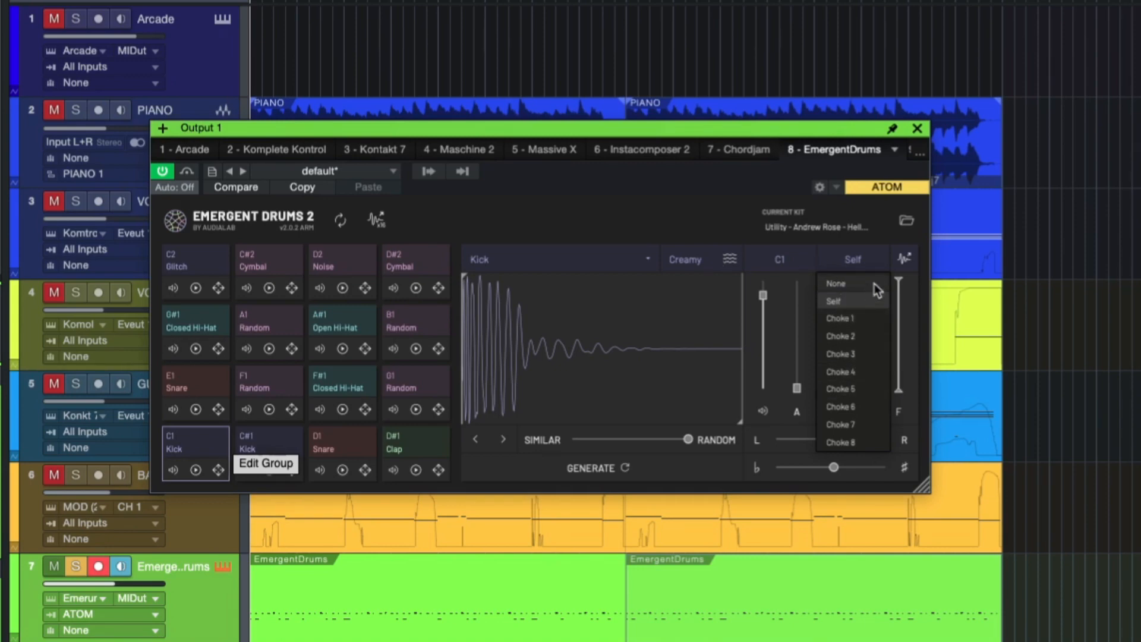
left_click(666, 210)
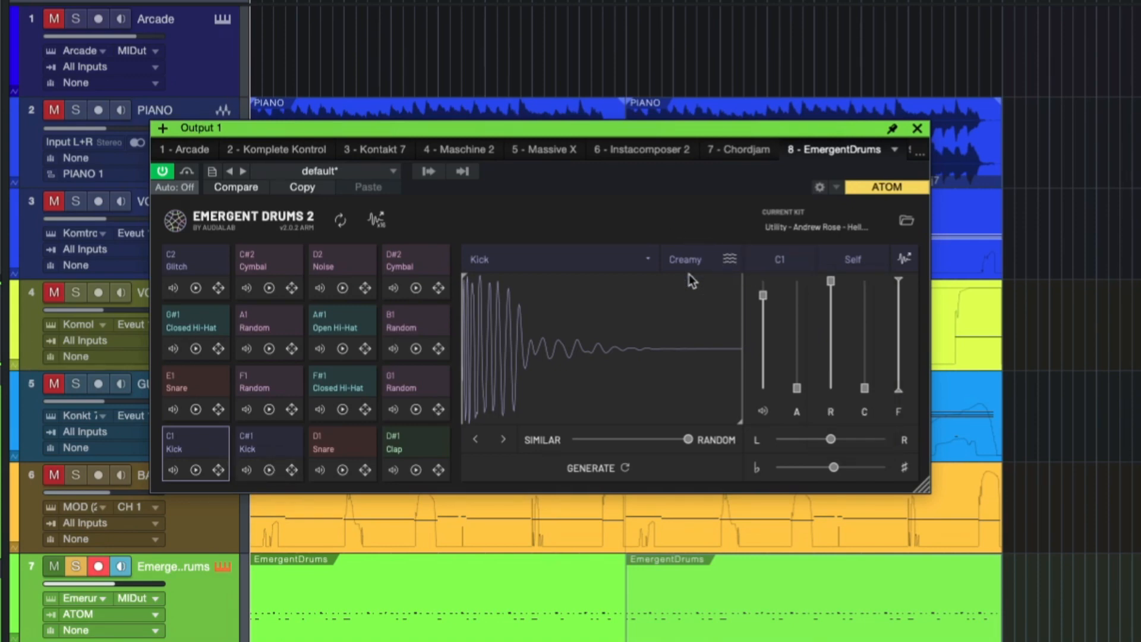
Copy the C1 kick's pad settings and paste them onto the C#1 kick pad.
mouse_move(218, 470)
left_mouse_down()
mouse_move(1116, 438)
mouse_move(347, 420)
mouse_move(227, 452)
left_mouse_up()
left_click_drag(203, 444, 203, 444)
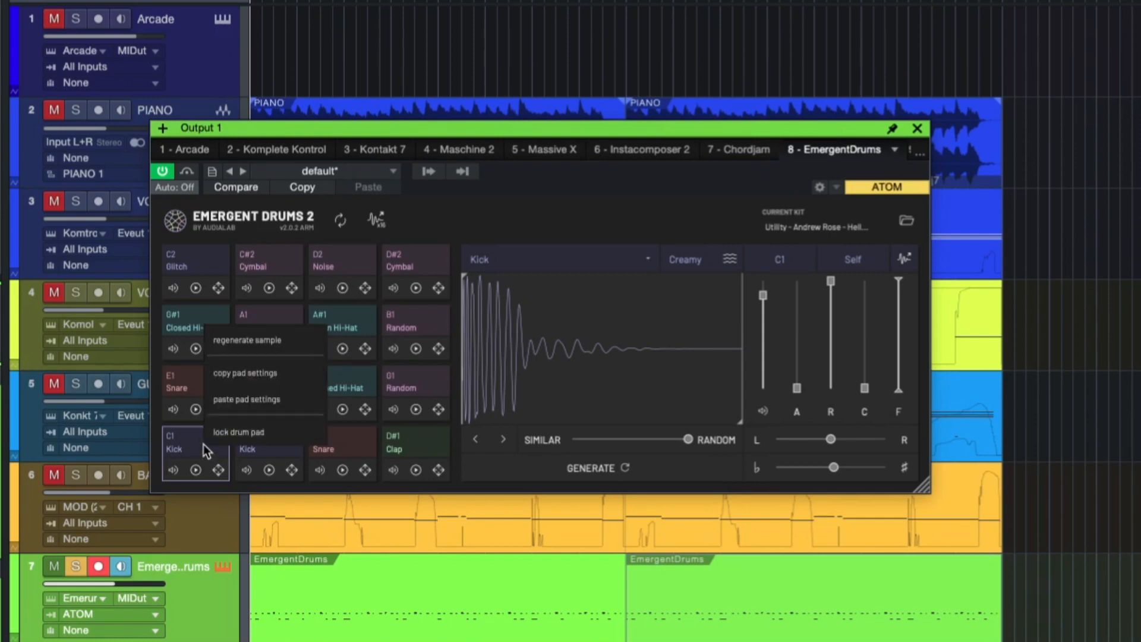
left_click(238, 374)
right_click(261, 442)
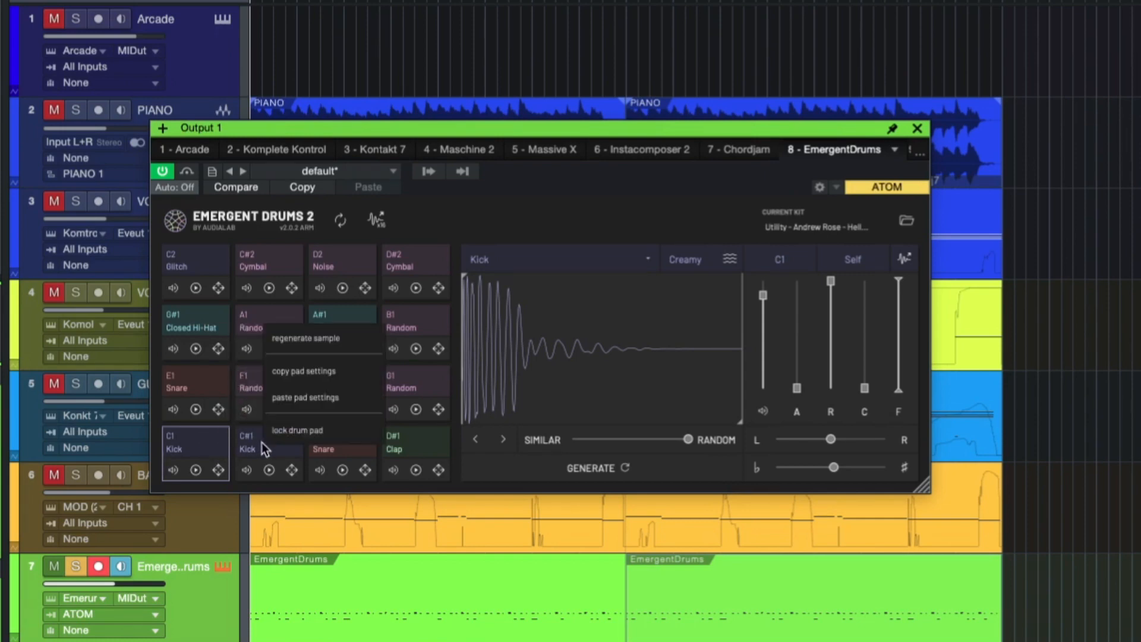
left_click(304, 392)
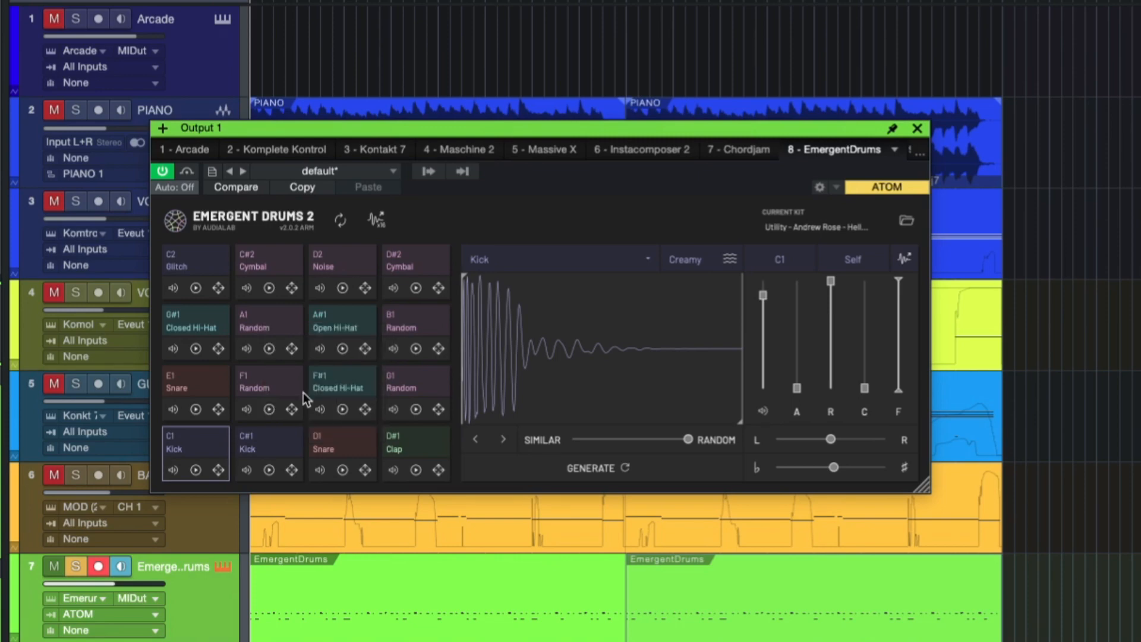
Audition the C#1 kick sample and lower that pad's pitch slightly below centre.
left_click(273, 446)
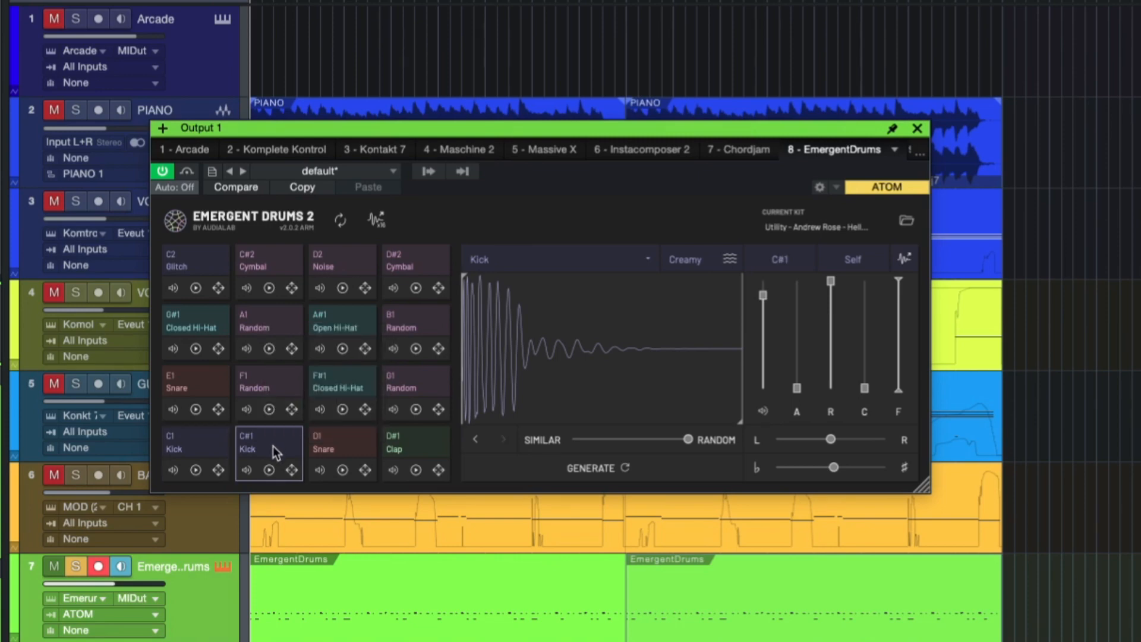
left_click(469, 370)
left_click(468, 370)
left_click_drag(833, 468, 817, 468)
Switch between the C1 and C#1 kick pads to compare their pitch settings.
left_click(203, 447)
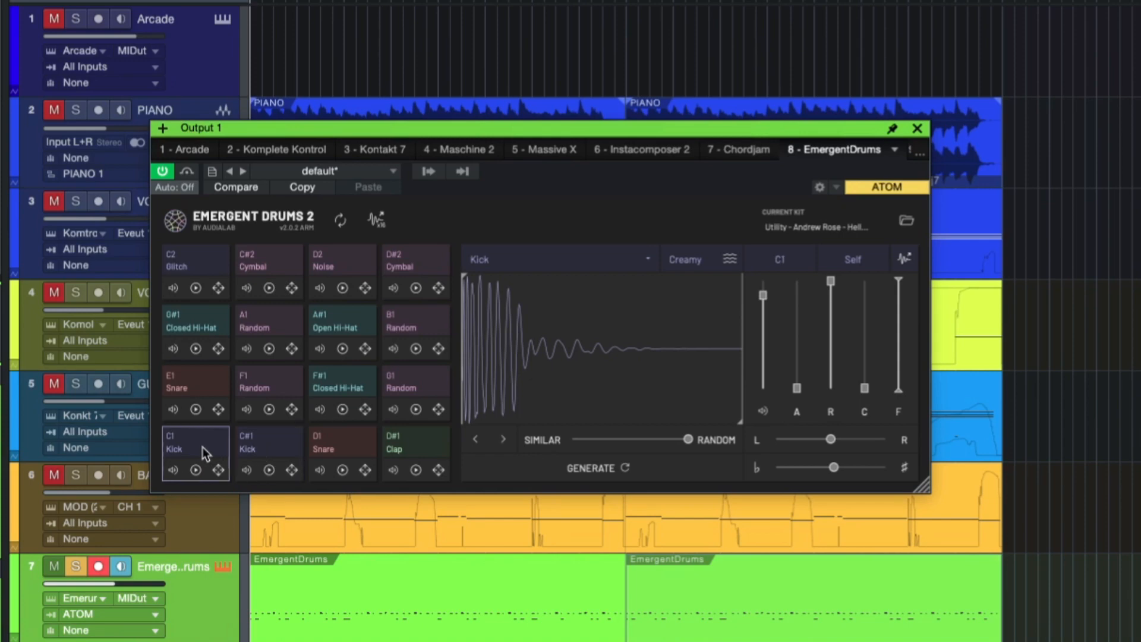
left_click(266, 446)
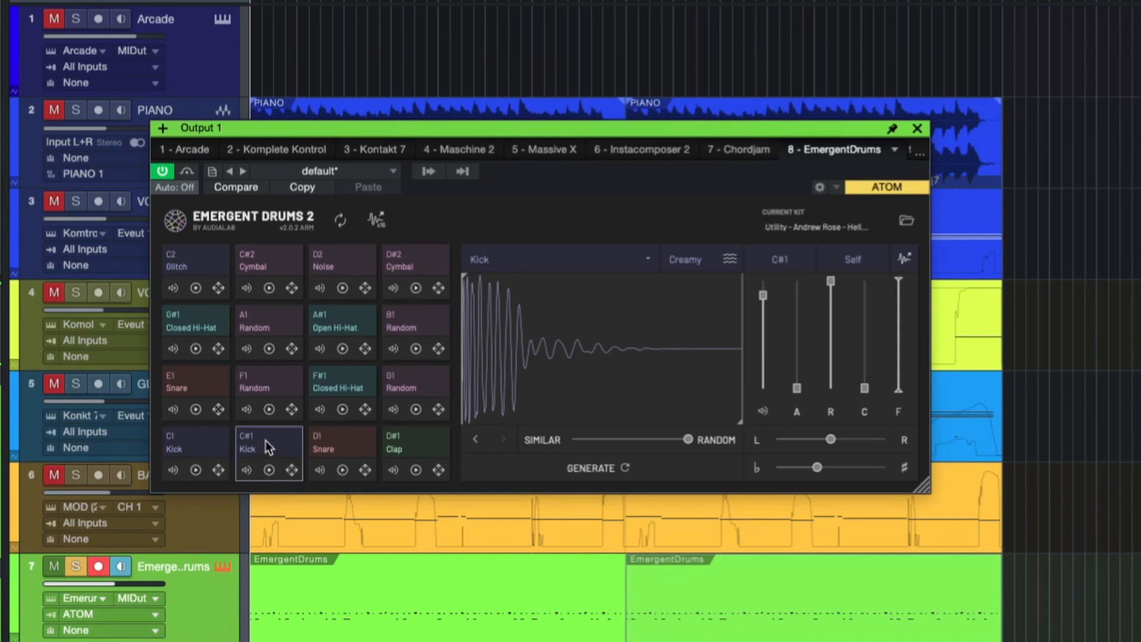
left_click(196, 446)
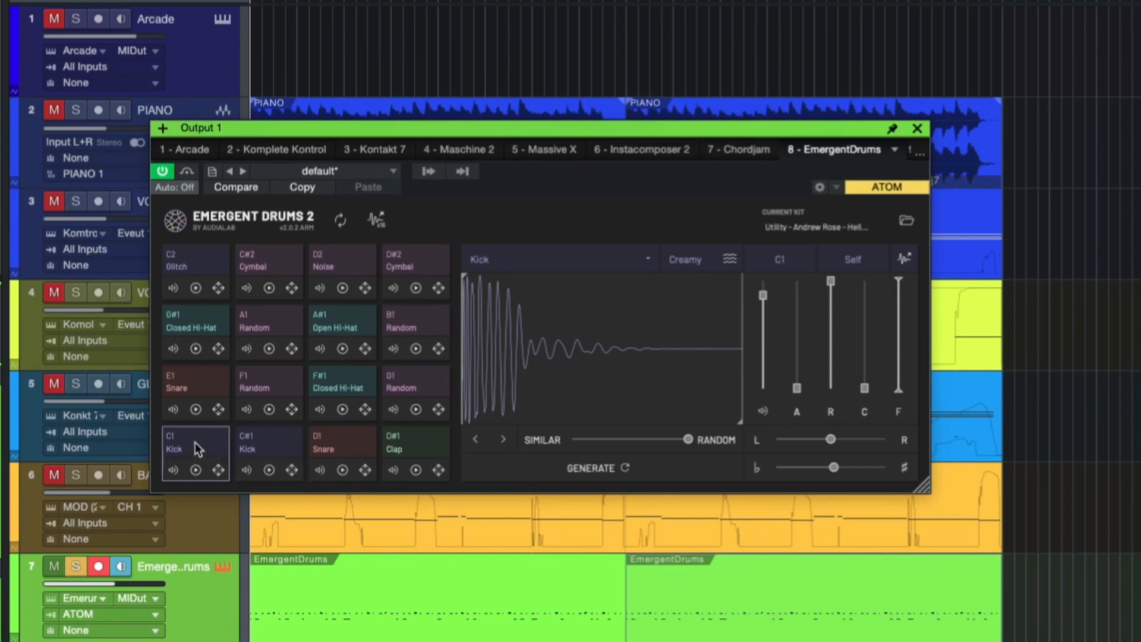
Assign note C1 as the trigger of the C#1 kick pad so both kicks share it.
left_click(279, 458)
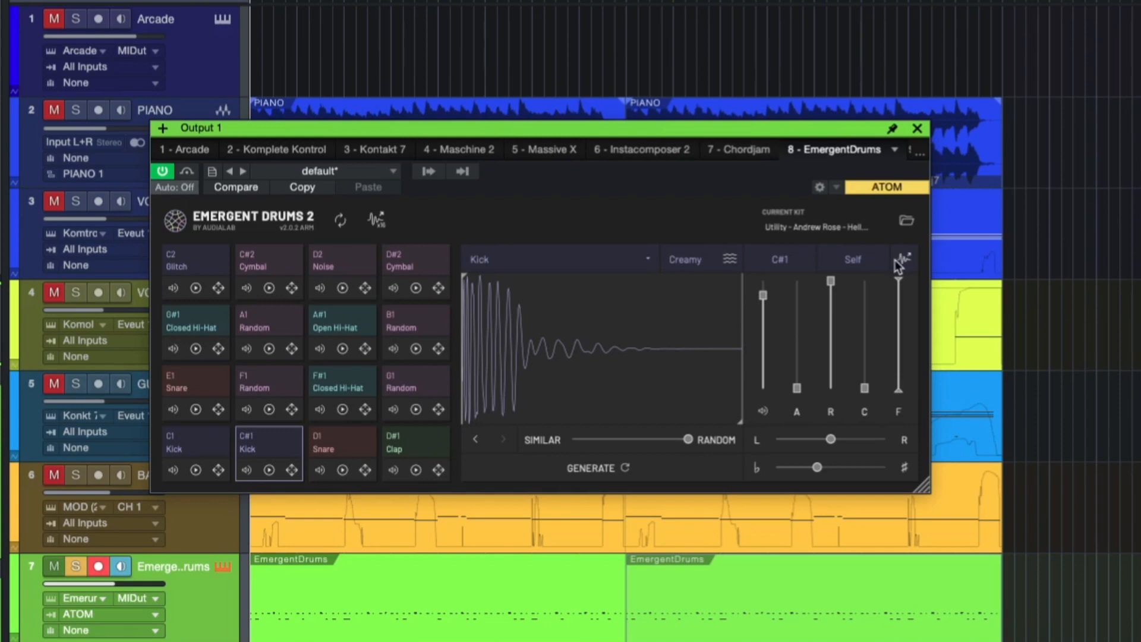
left_click(781, 261)
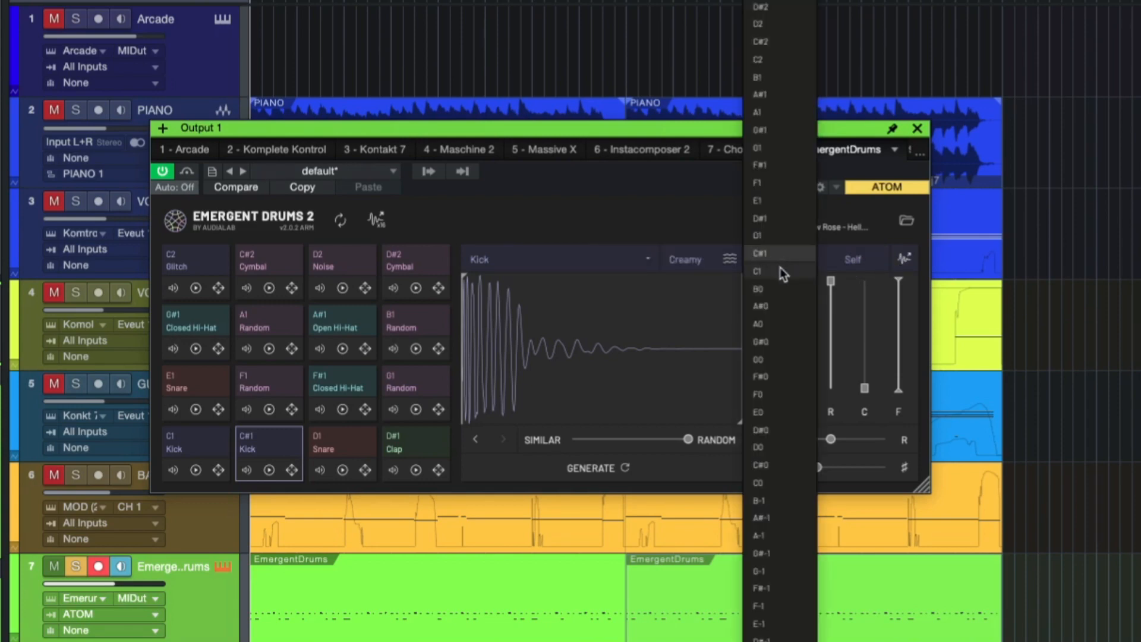
left_click(780, 272)
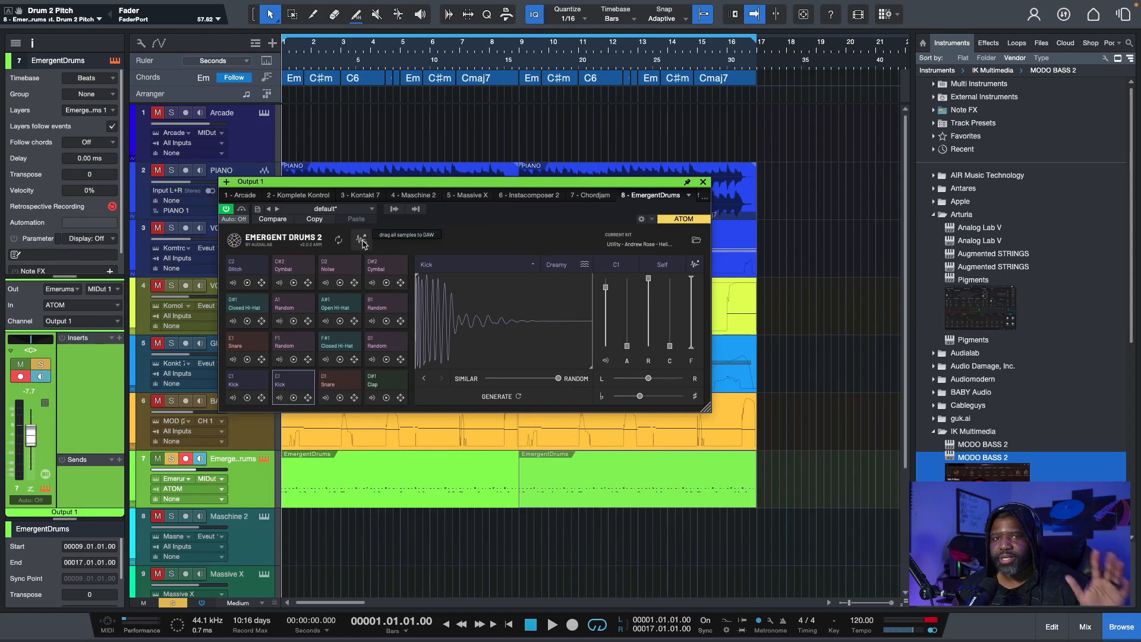
Regenerate the samples on all pads and set the second kick pad's trigger note to C#1.
left_click(337, 240)
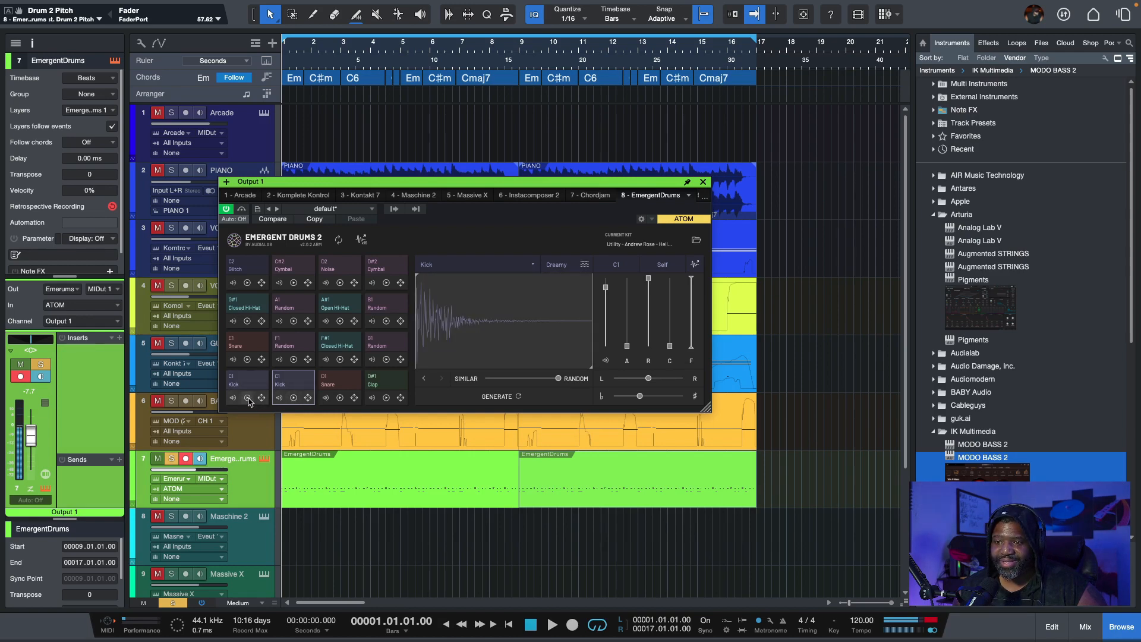
left_click(612, 265)
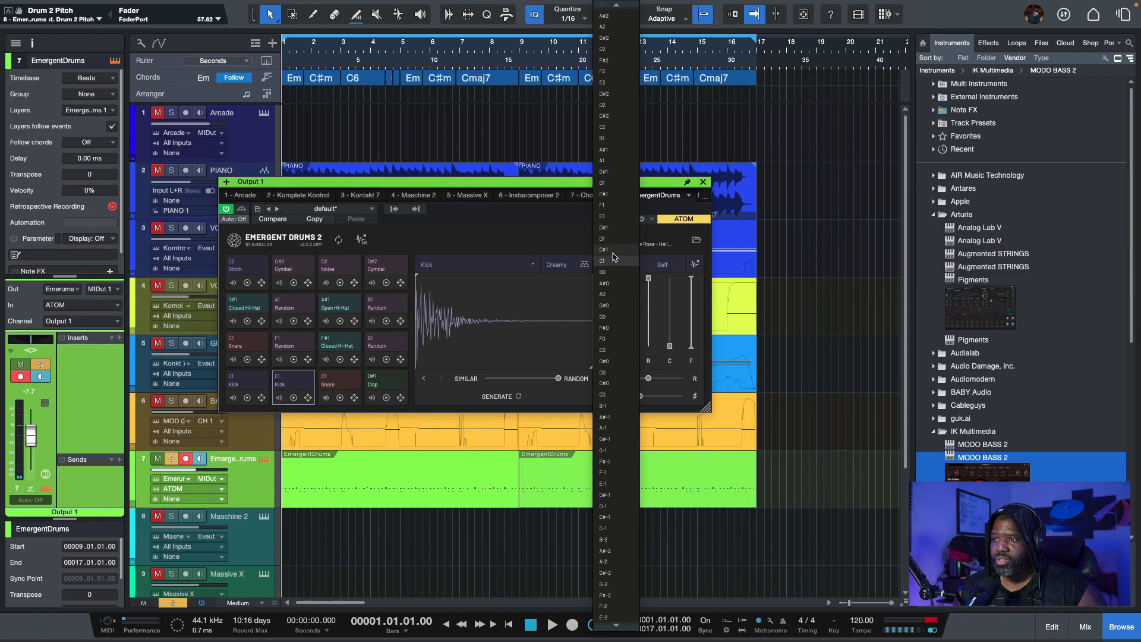
left_click(615, 256)
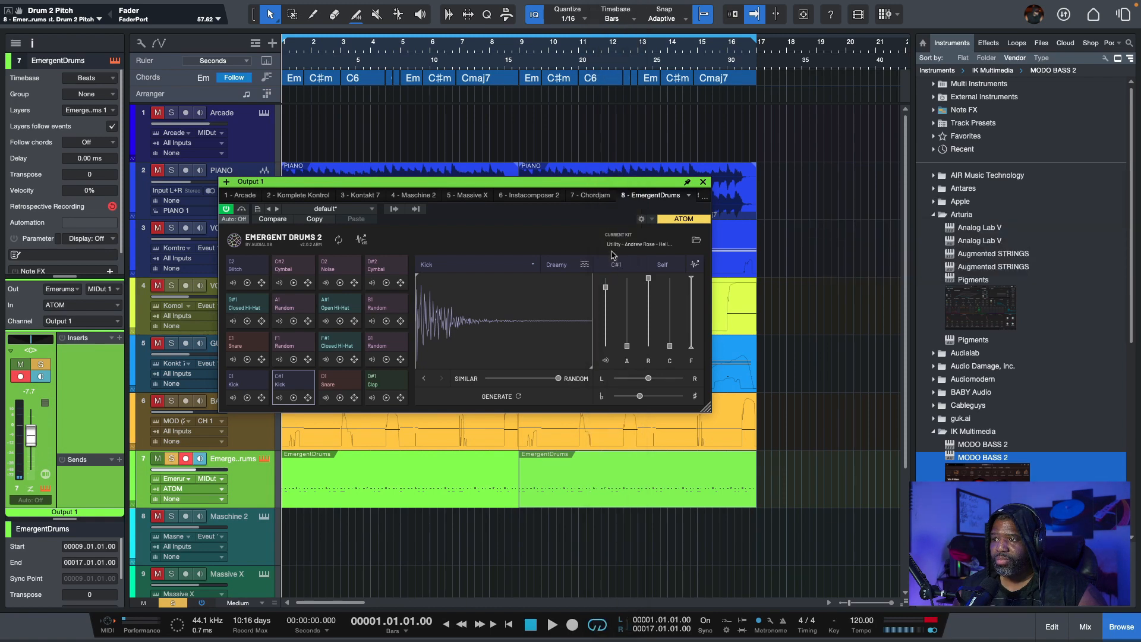
Audition the C#1 and C1 kicks, play the song briefly, and return the C#1 pad to its preceding Crunchy sample.
left_click(296, 400)
left_click(296, 400)
left_click(247, 401)
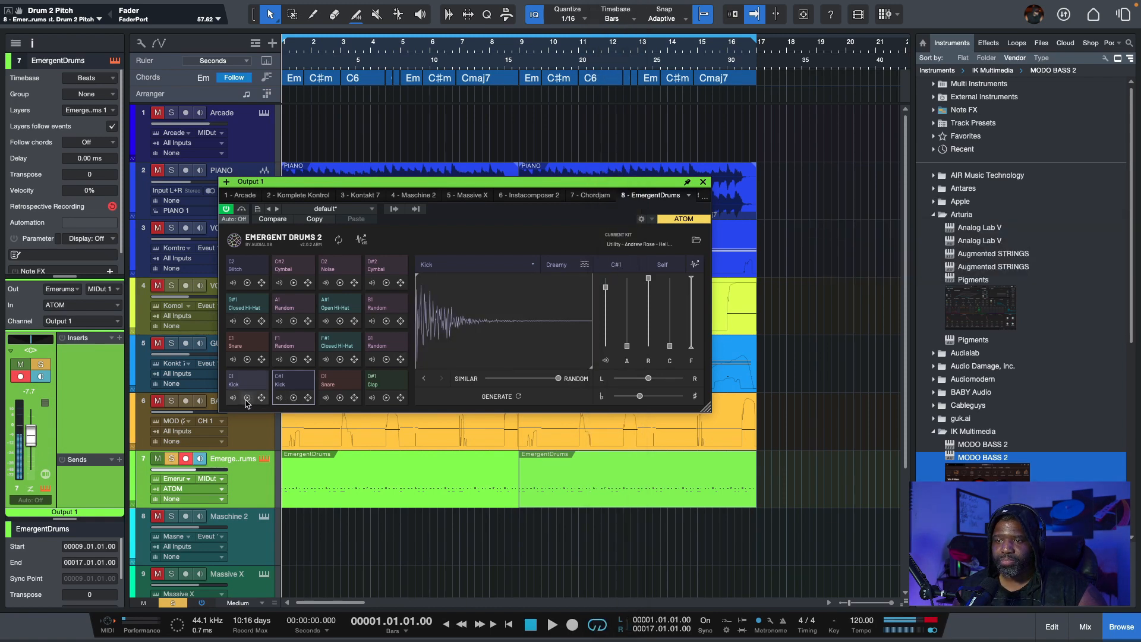
key("space")
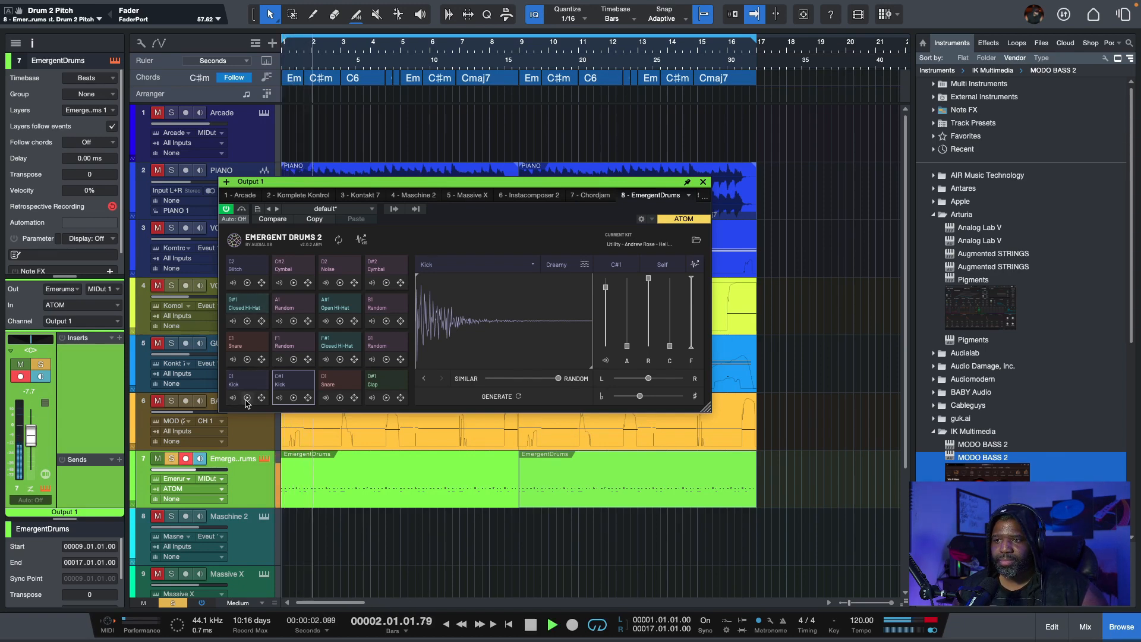
key("space")
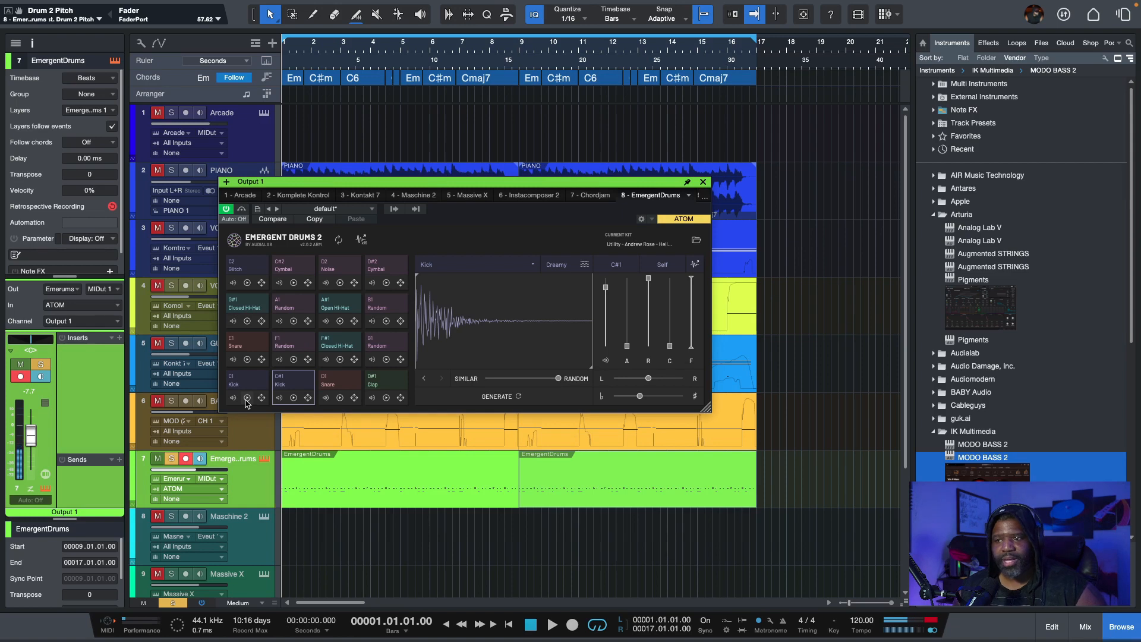
left_click(425, 379)
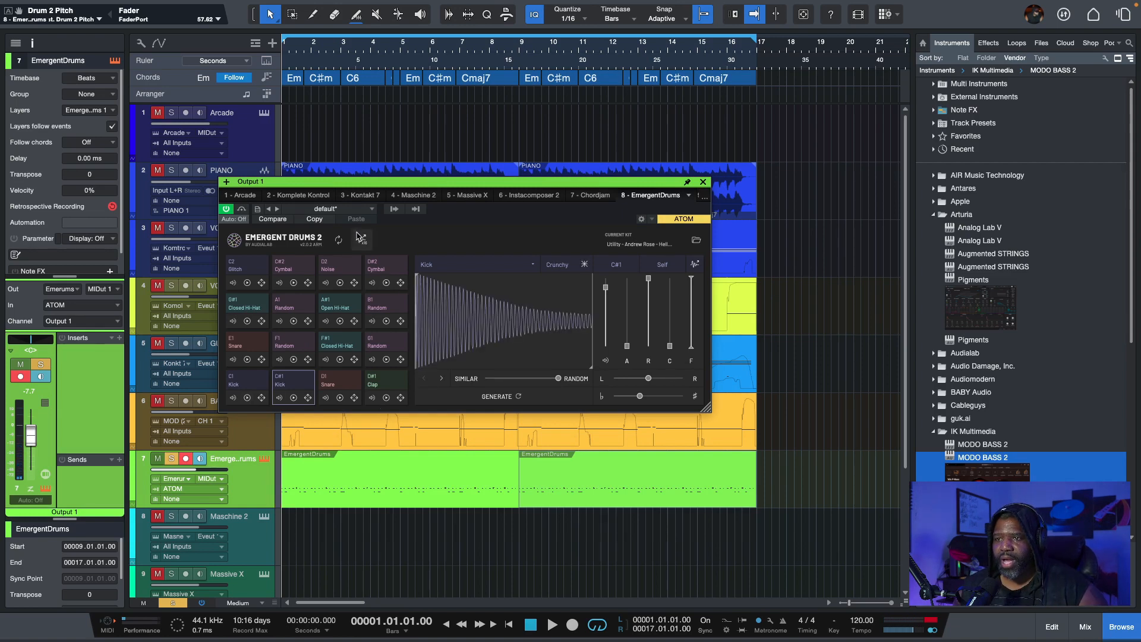
Try placing all pad samples in the arrangement after the last clips, around bar 18.
left_click_drag(360, 240, 824, 323)
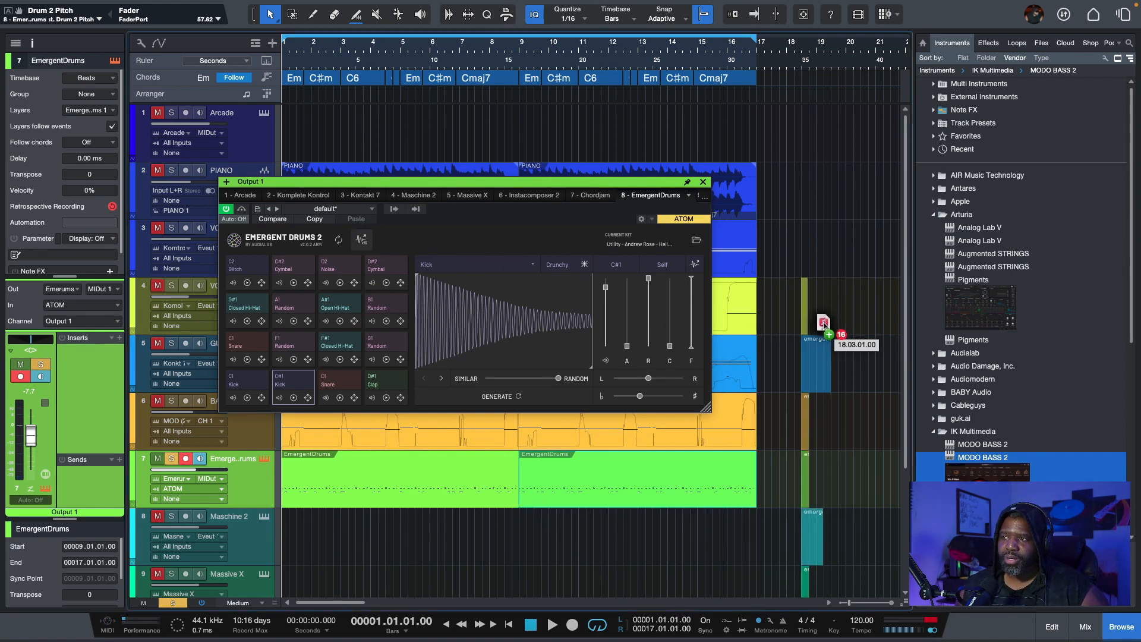
left_click_drag(824, 323, 431, 234)
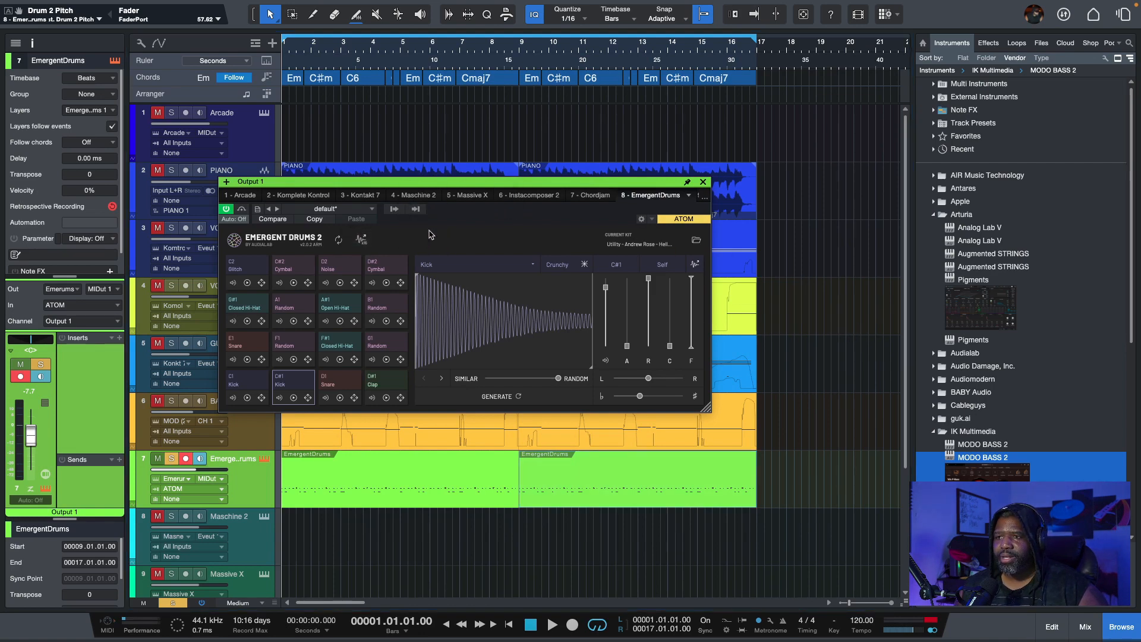
Open the kit list and look through the ED 1 kits.
left_click(674, 245)
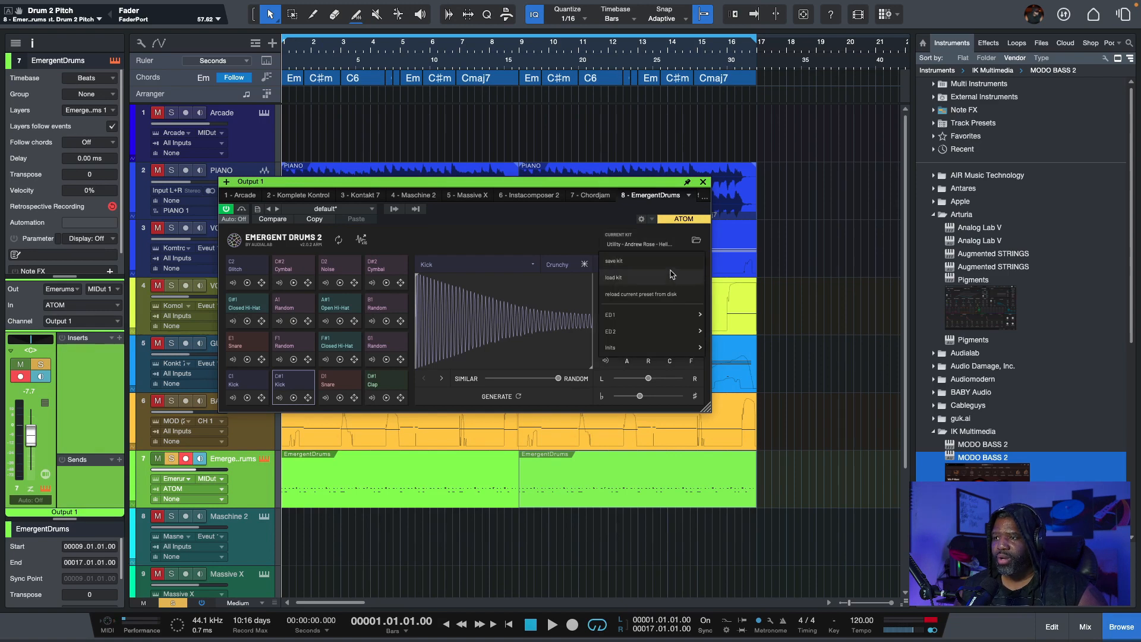
mouse_move(666, 316)
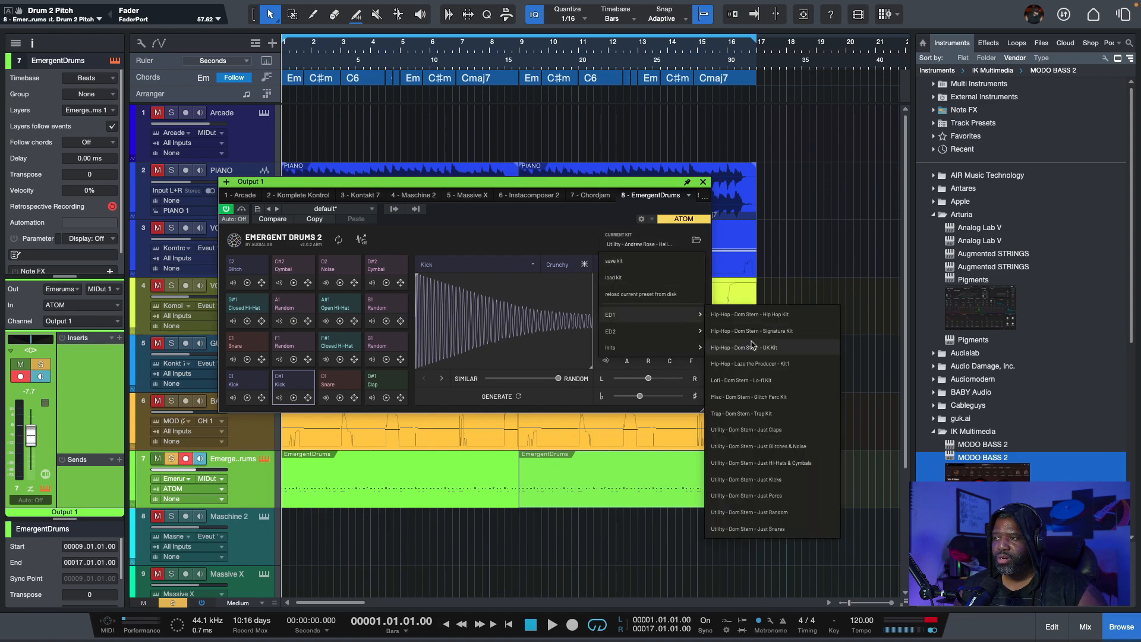
left_click(764, 330)
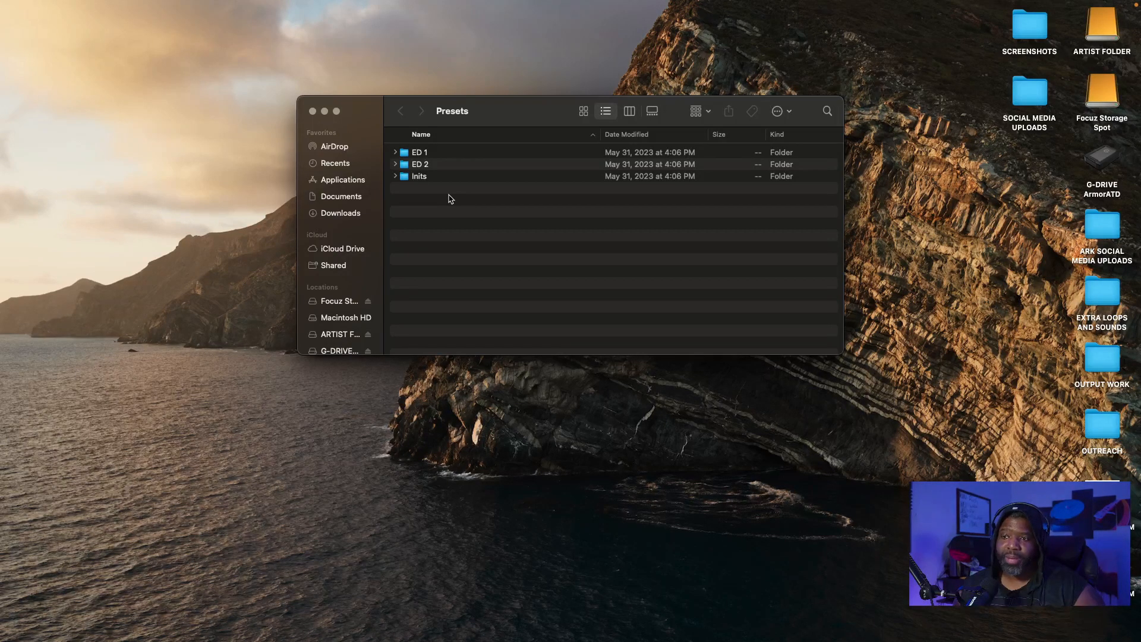
Switch from the Presets folder in Finder back to the Studio One song.
mouse_move(428, 625)
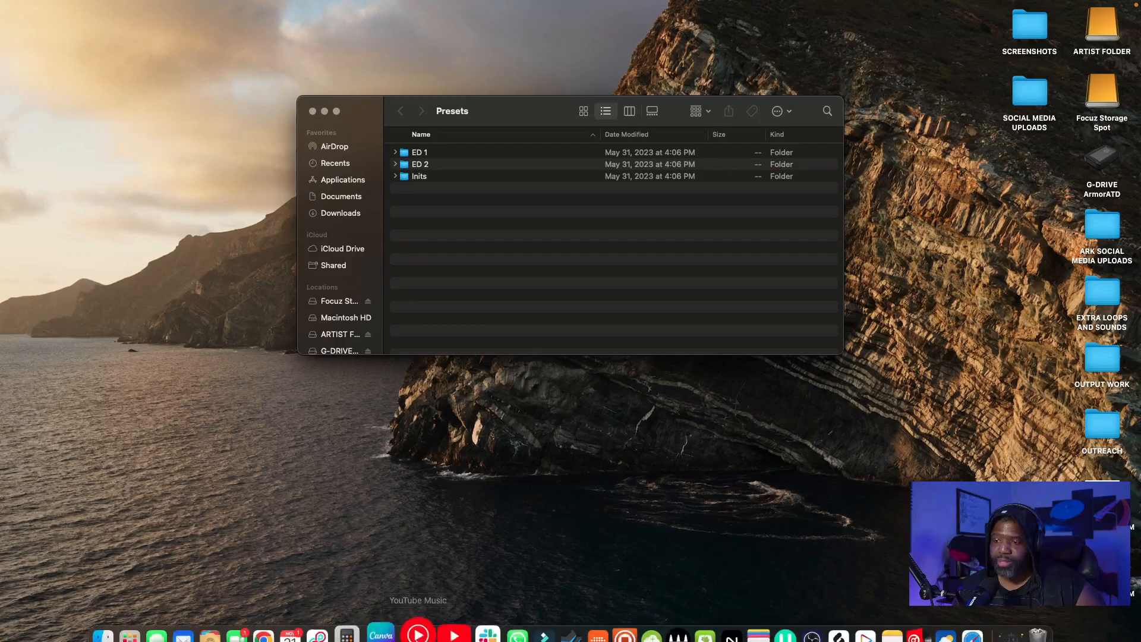
left_click(548, 620)
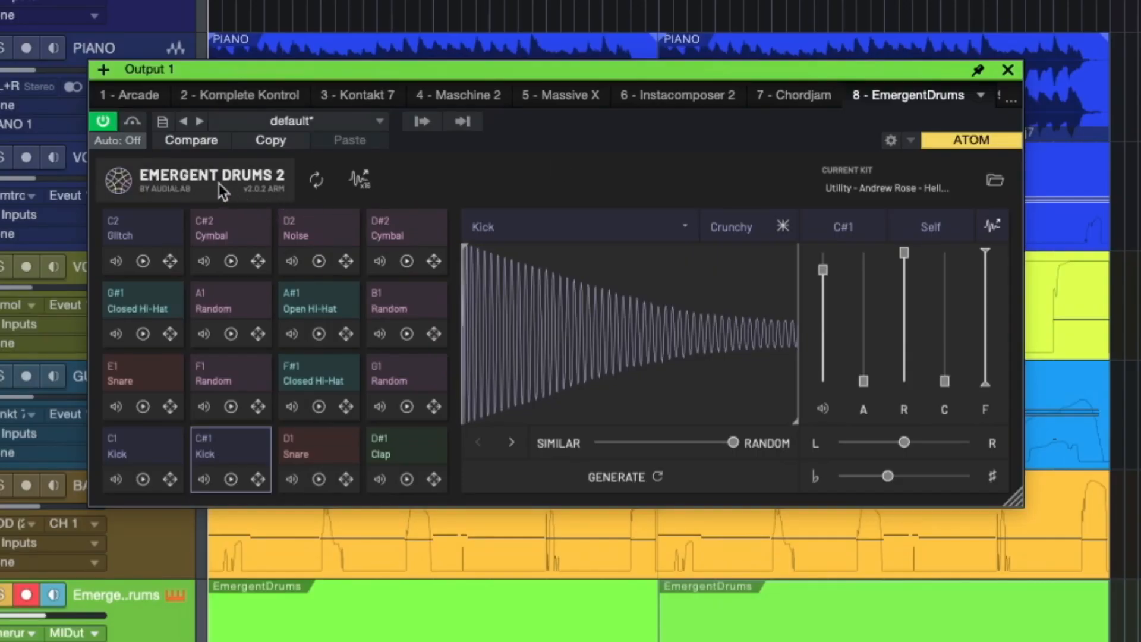
Examine the Emergent Drums 2 main options, including window size and output routing.
left_click(219, 183)
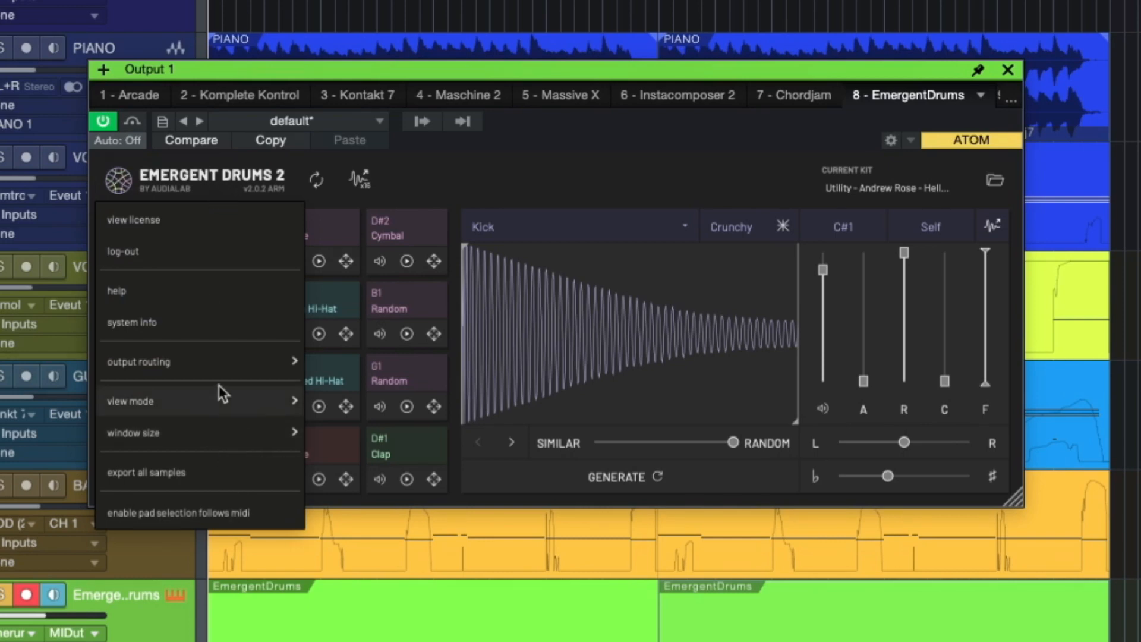
mouse_move(219, 426)
mouse_move(215, 367)
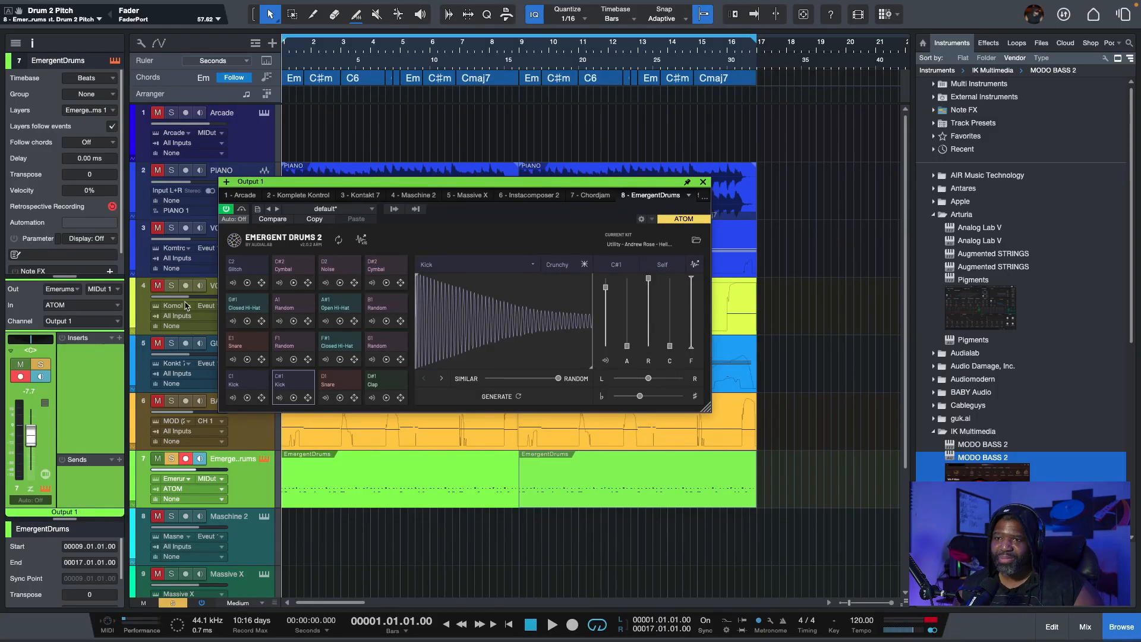
Set the plugin's view mode to large and move its window so all sixteen pad editors fit on screen.
left_click(294, 238)
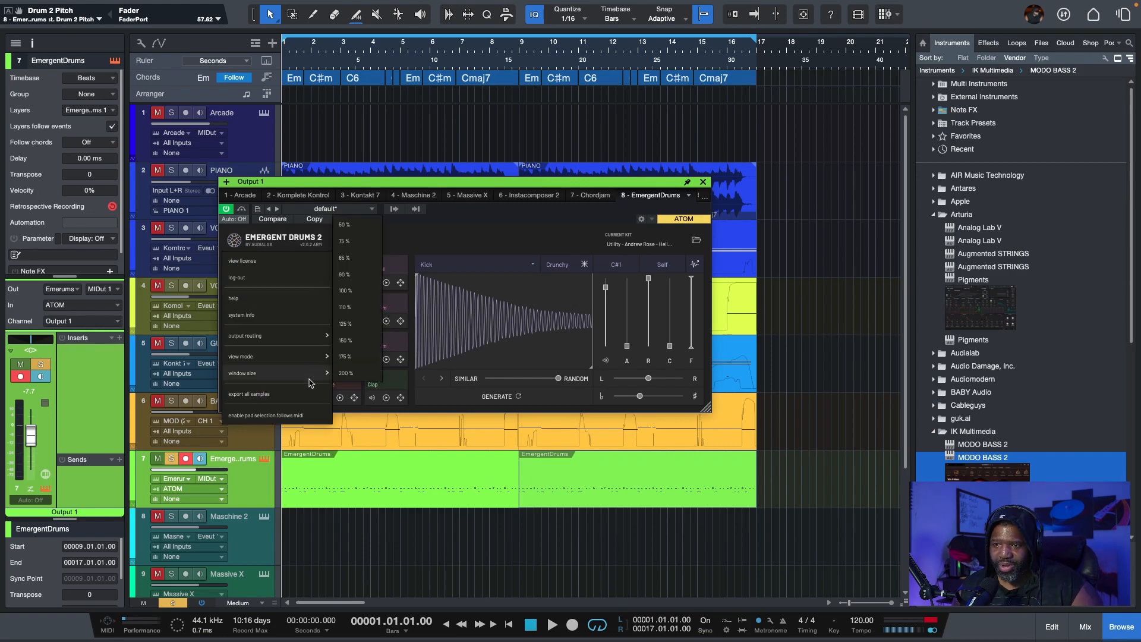
mouse_move(312, 358)
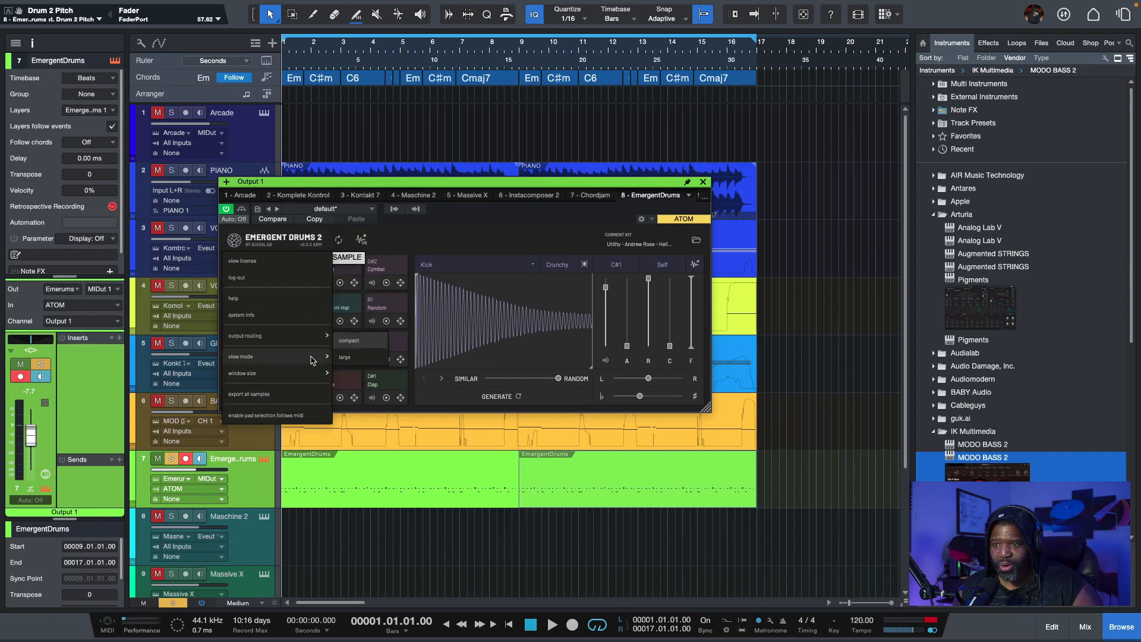
left_click(349, 358)
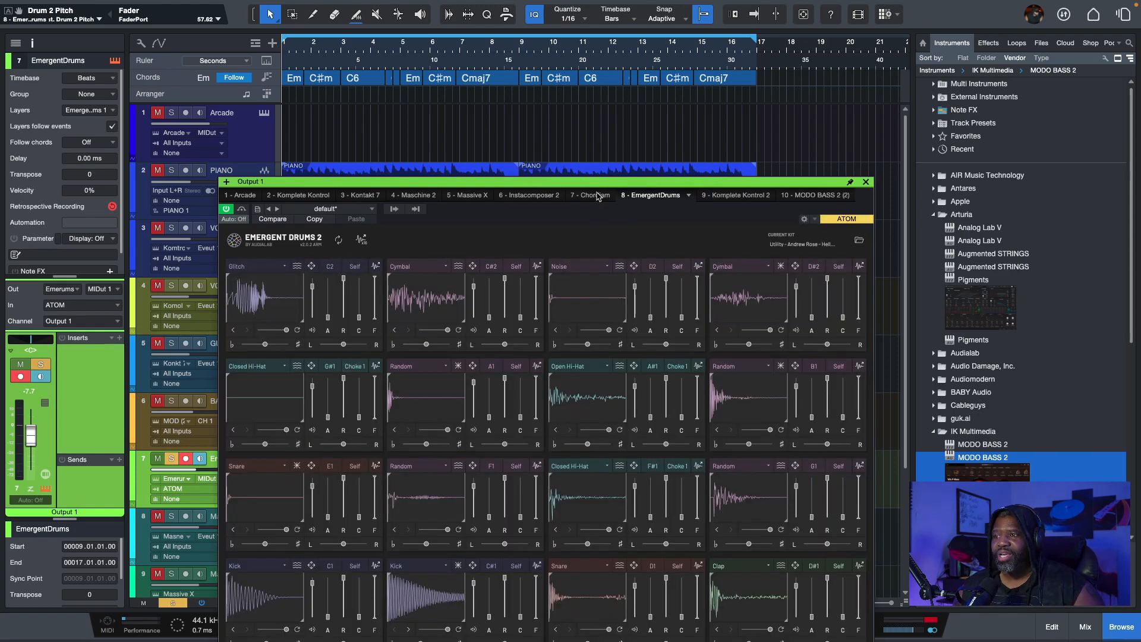
left_click_drag(598, 184, 526, 87)
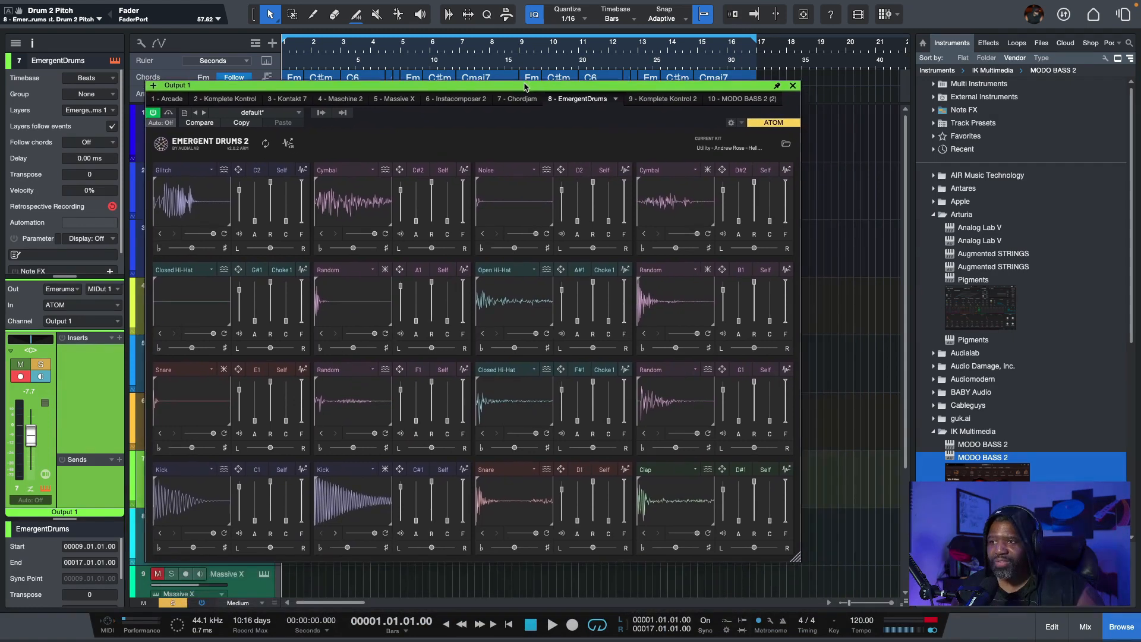